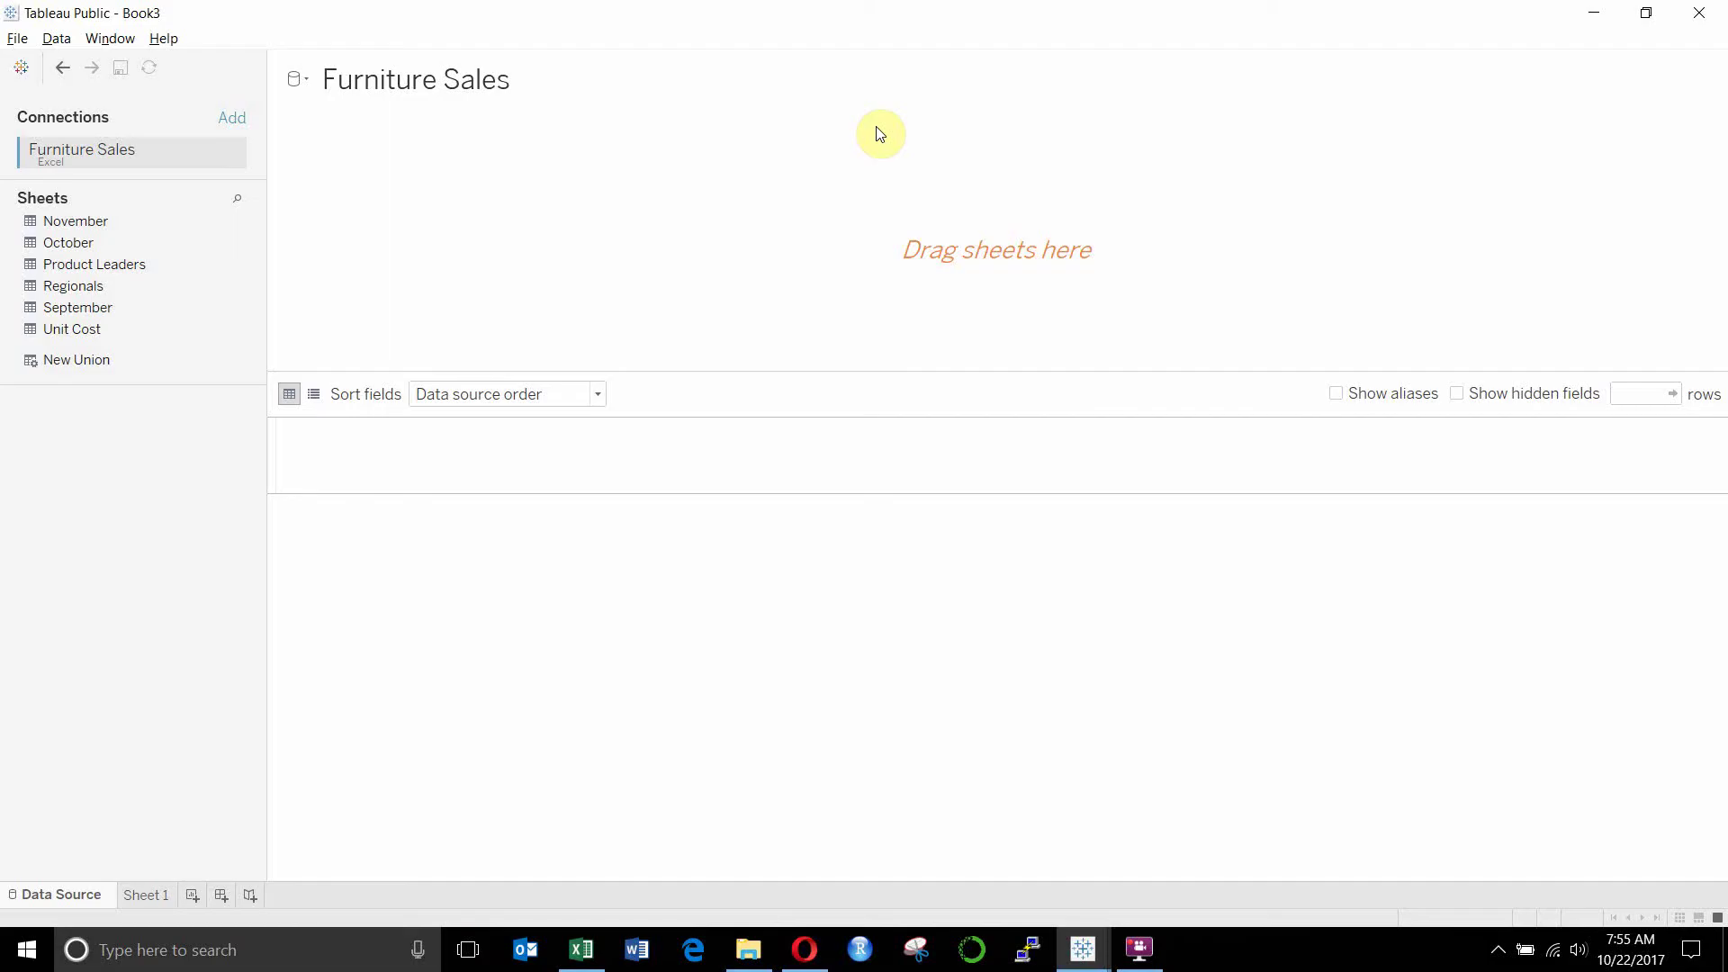
# Step: Bring up the Furniture Sales workbook in Excel and review the September, October and November sheets
pyautogui.click(581, 954)
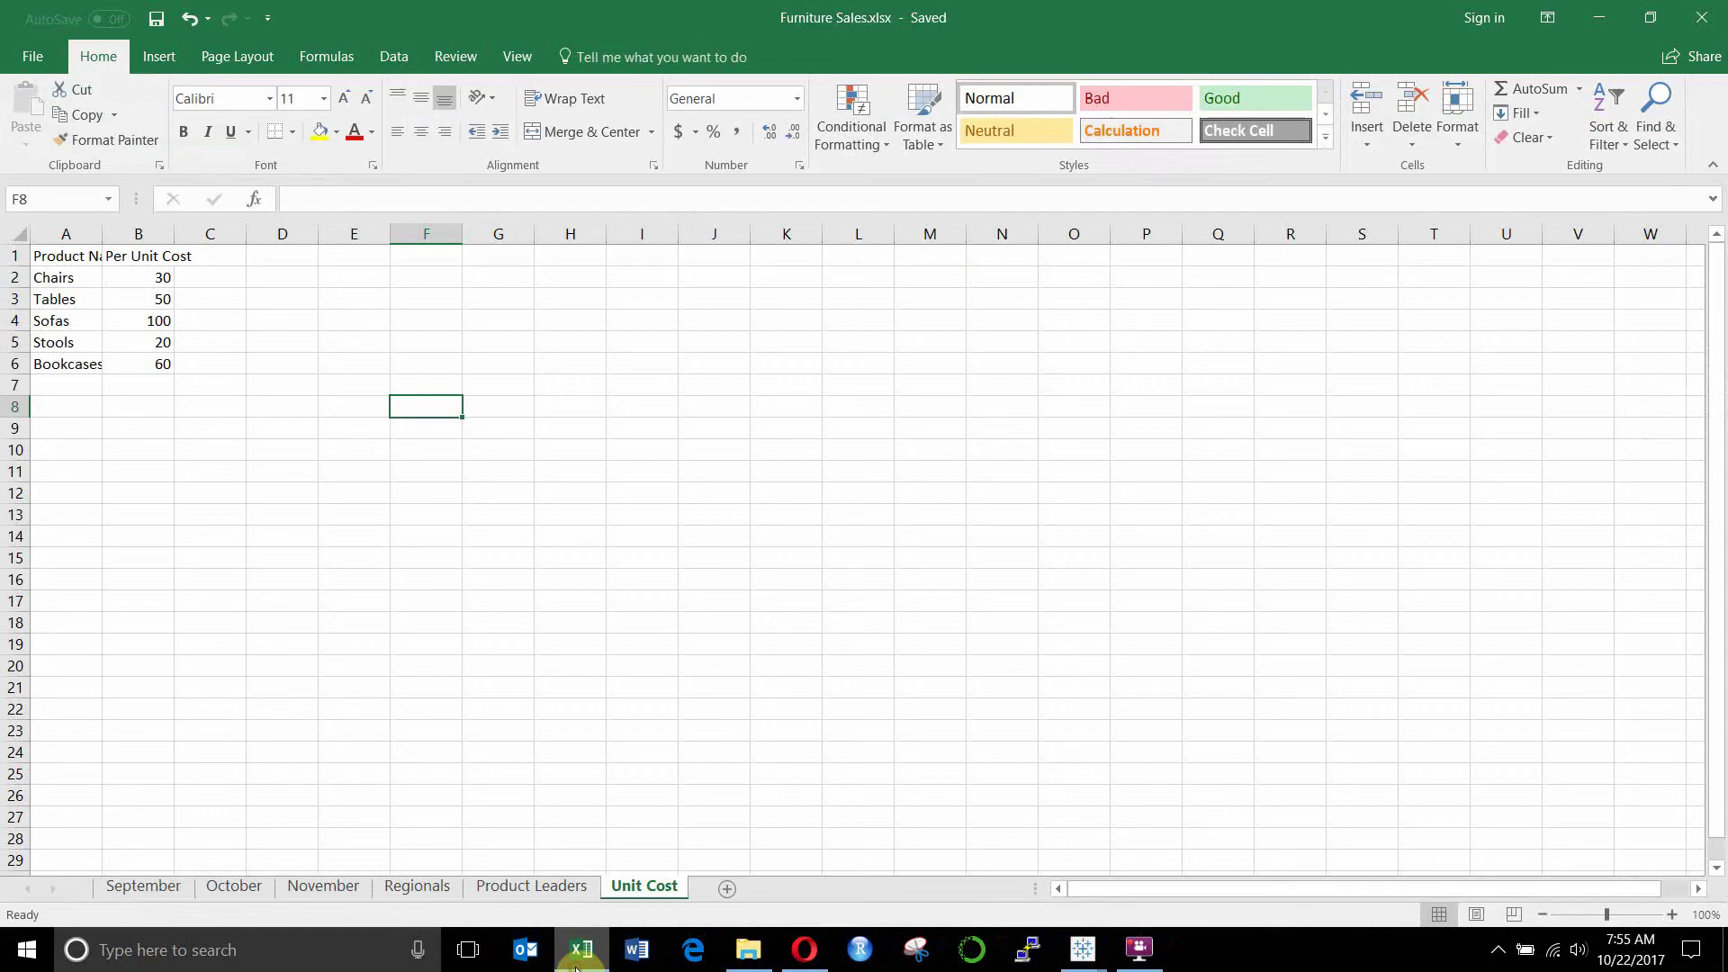
pyautogui.click(144, 889)
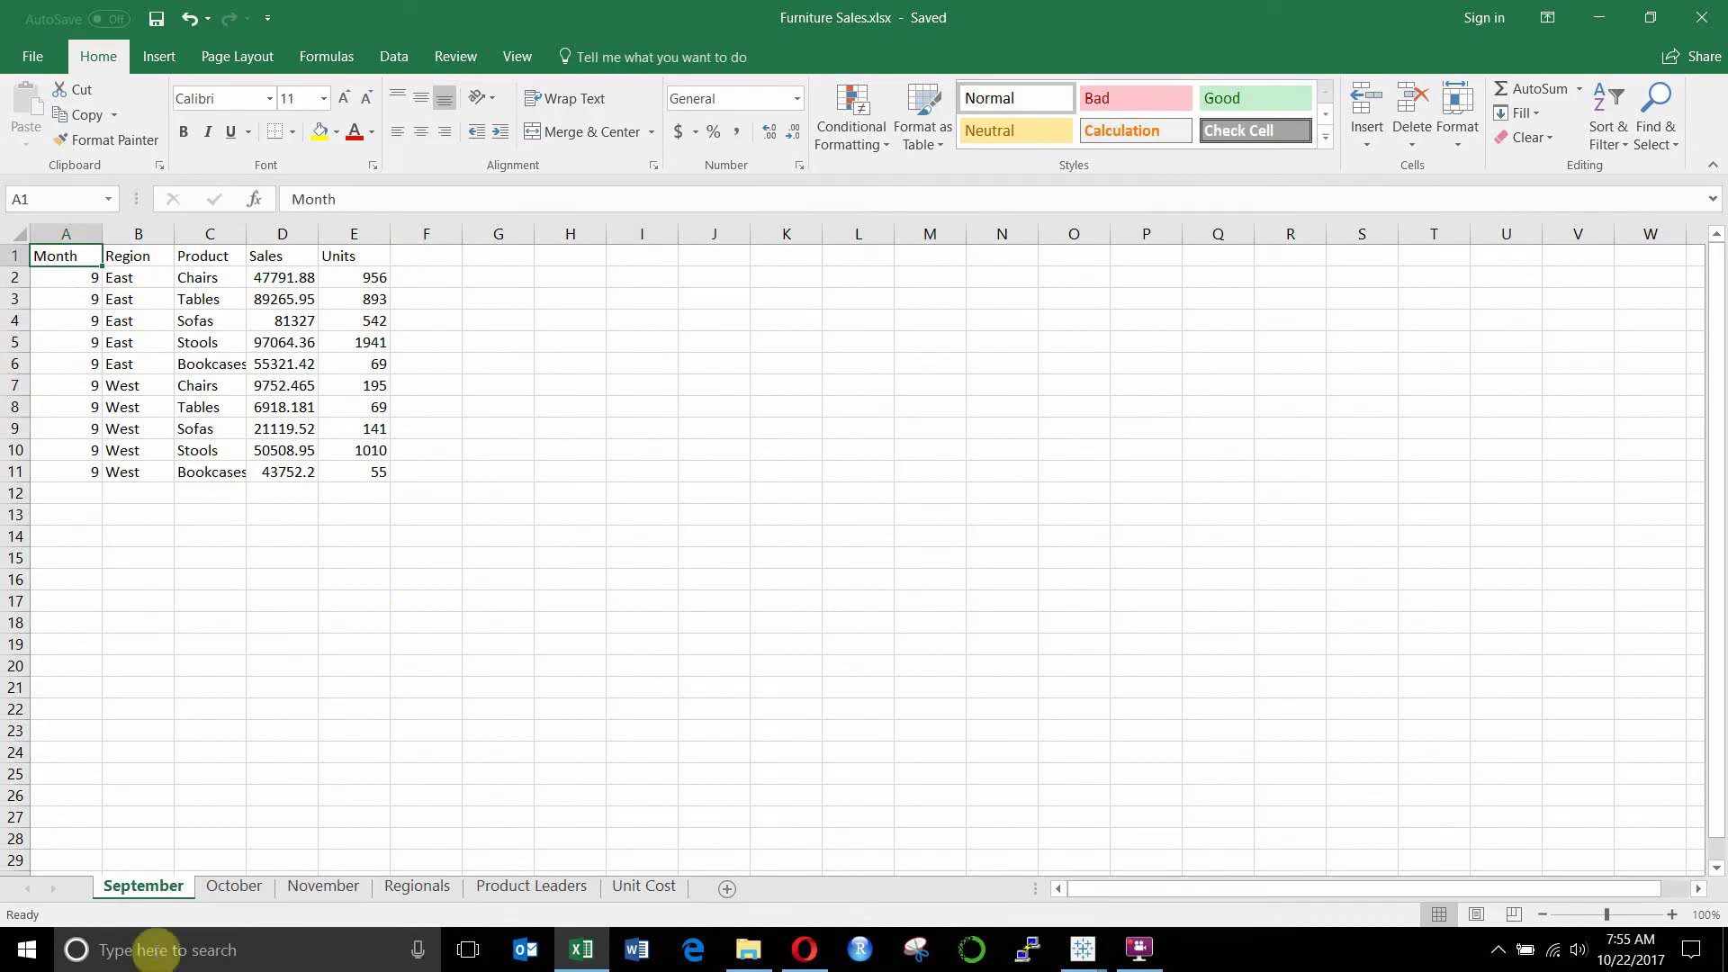
pyautogui.click(233, 893)
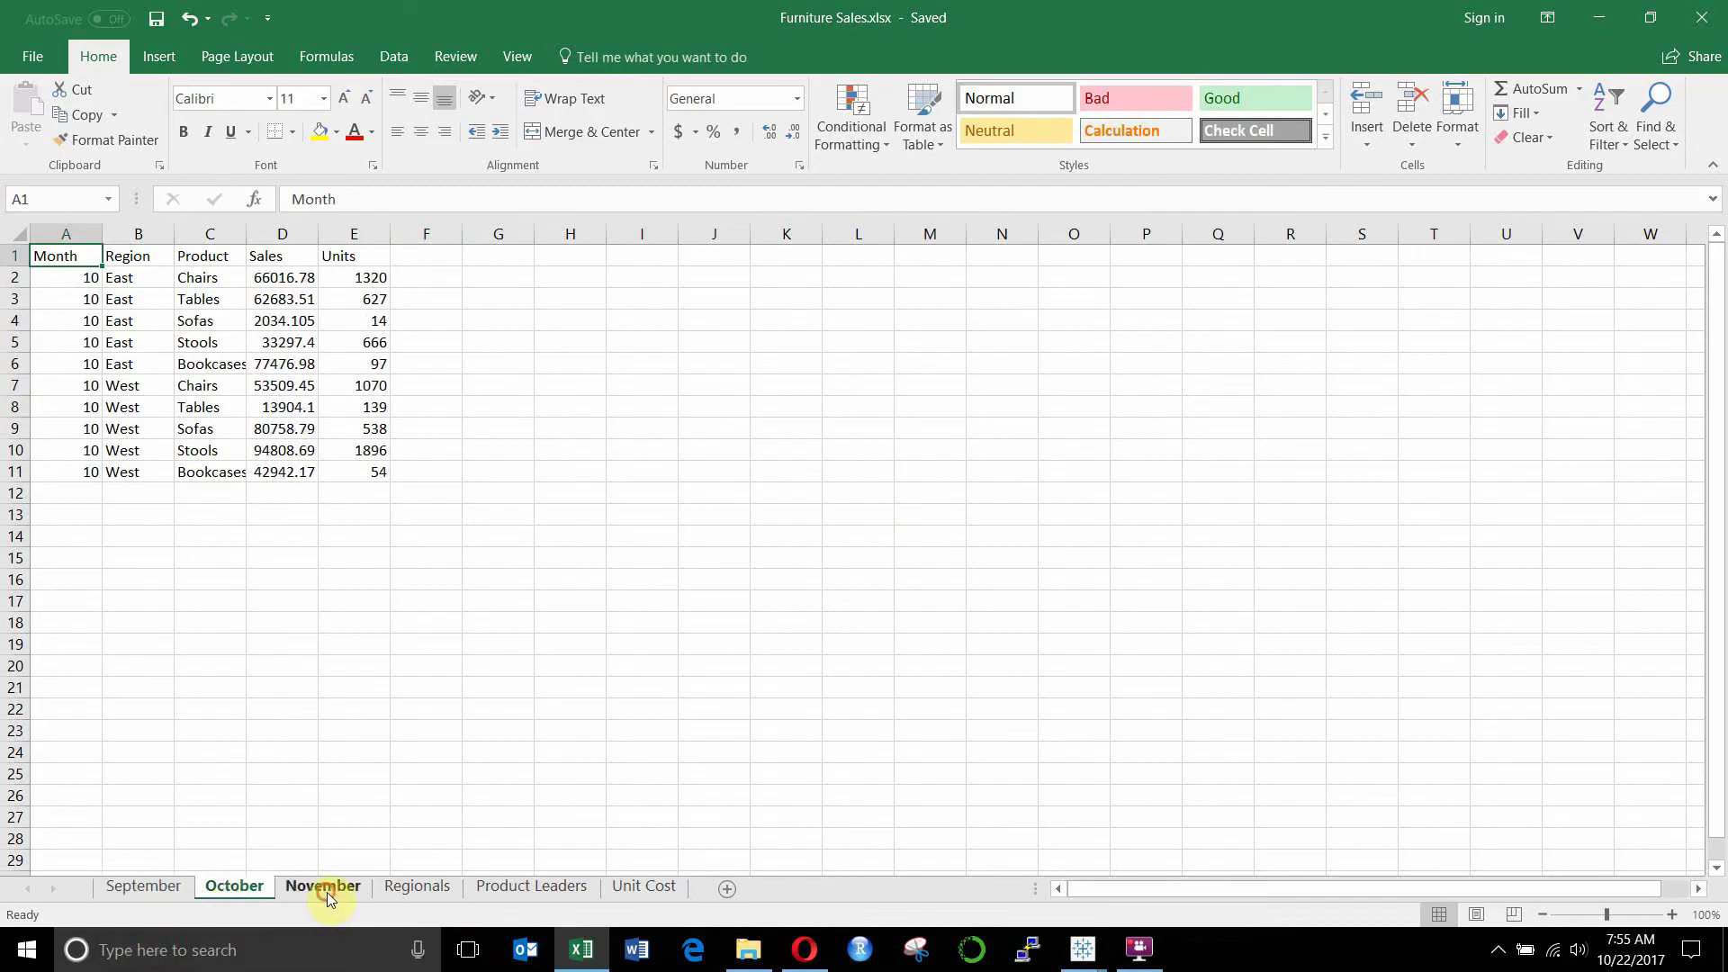
pyautogui.click(325, 891)
# Step: Review the Regionals, Product Leaders and Unit Cost sheets, ending on the per-unit costs
pyautogui.click(420, 882)
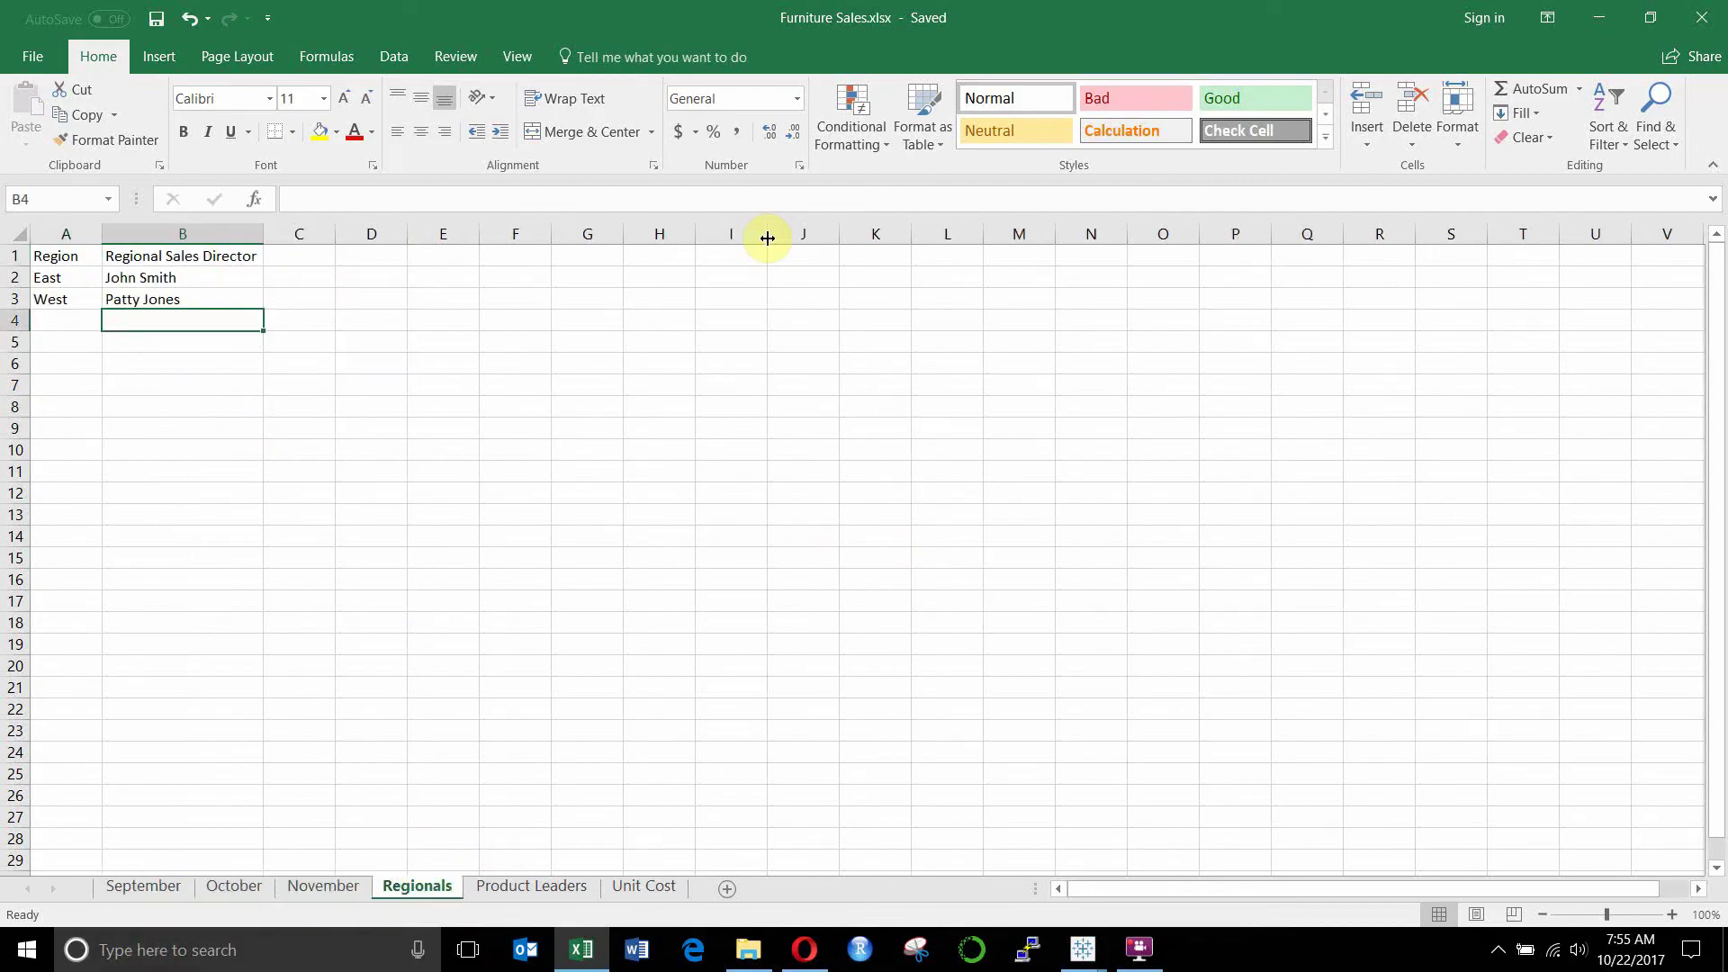
pyautogui.click(531, 886)
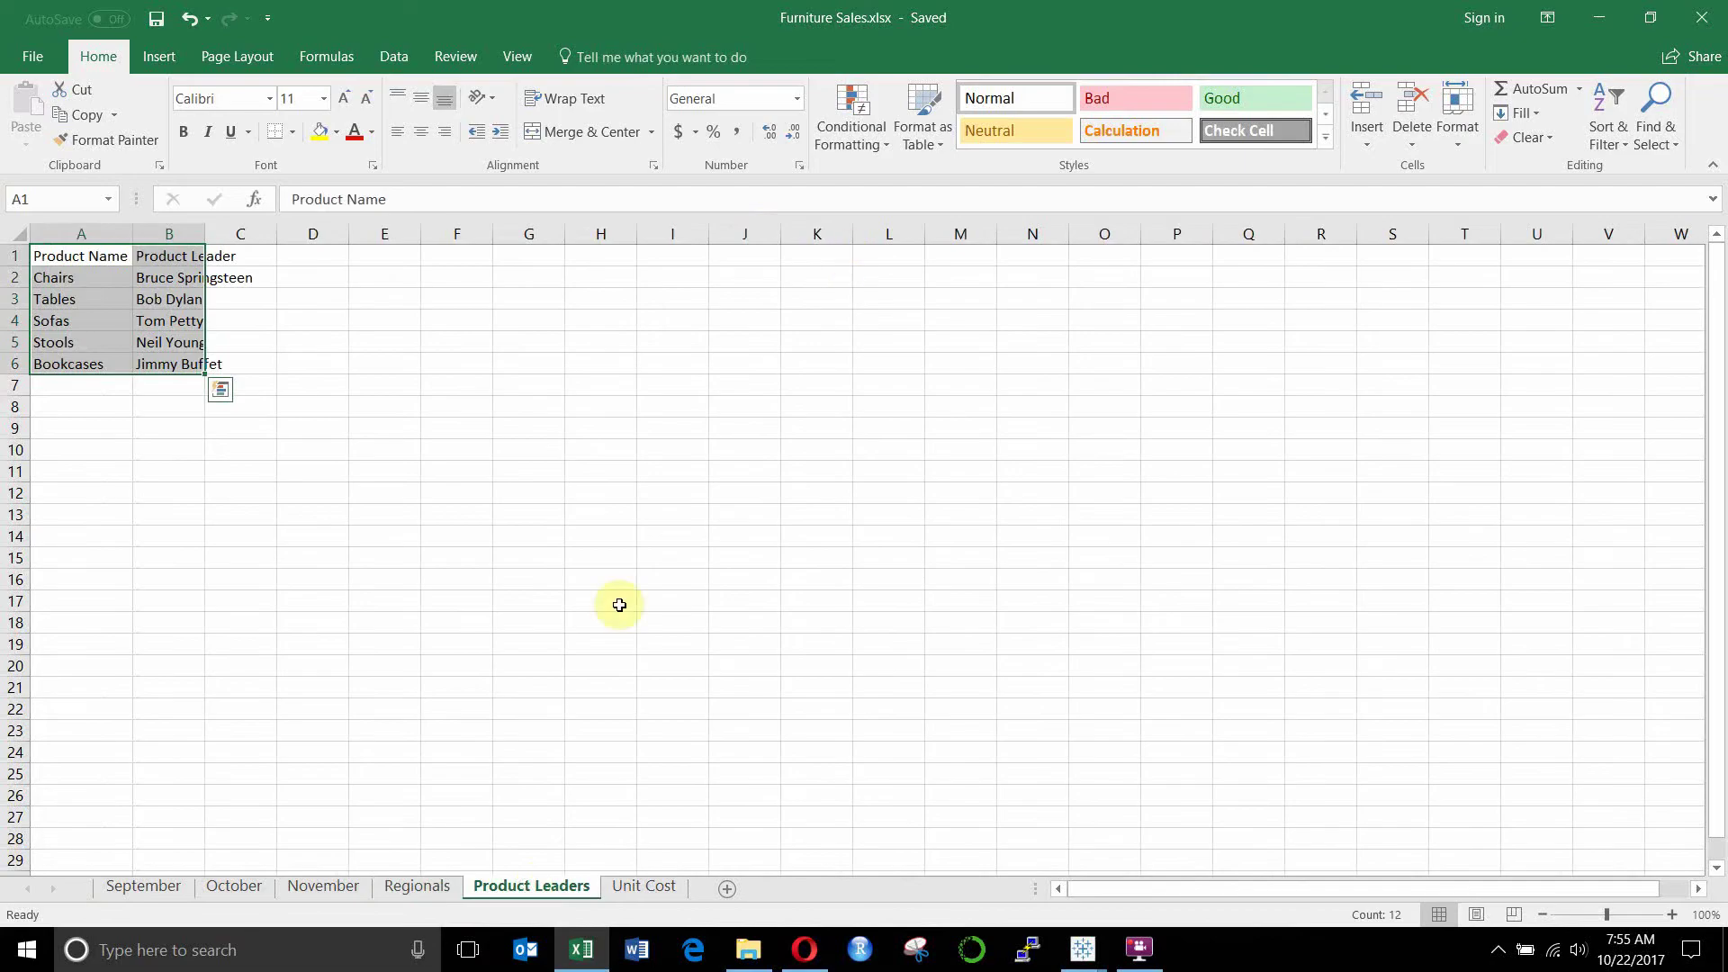
pyautogui.click(639, 890)
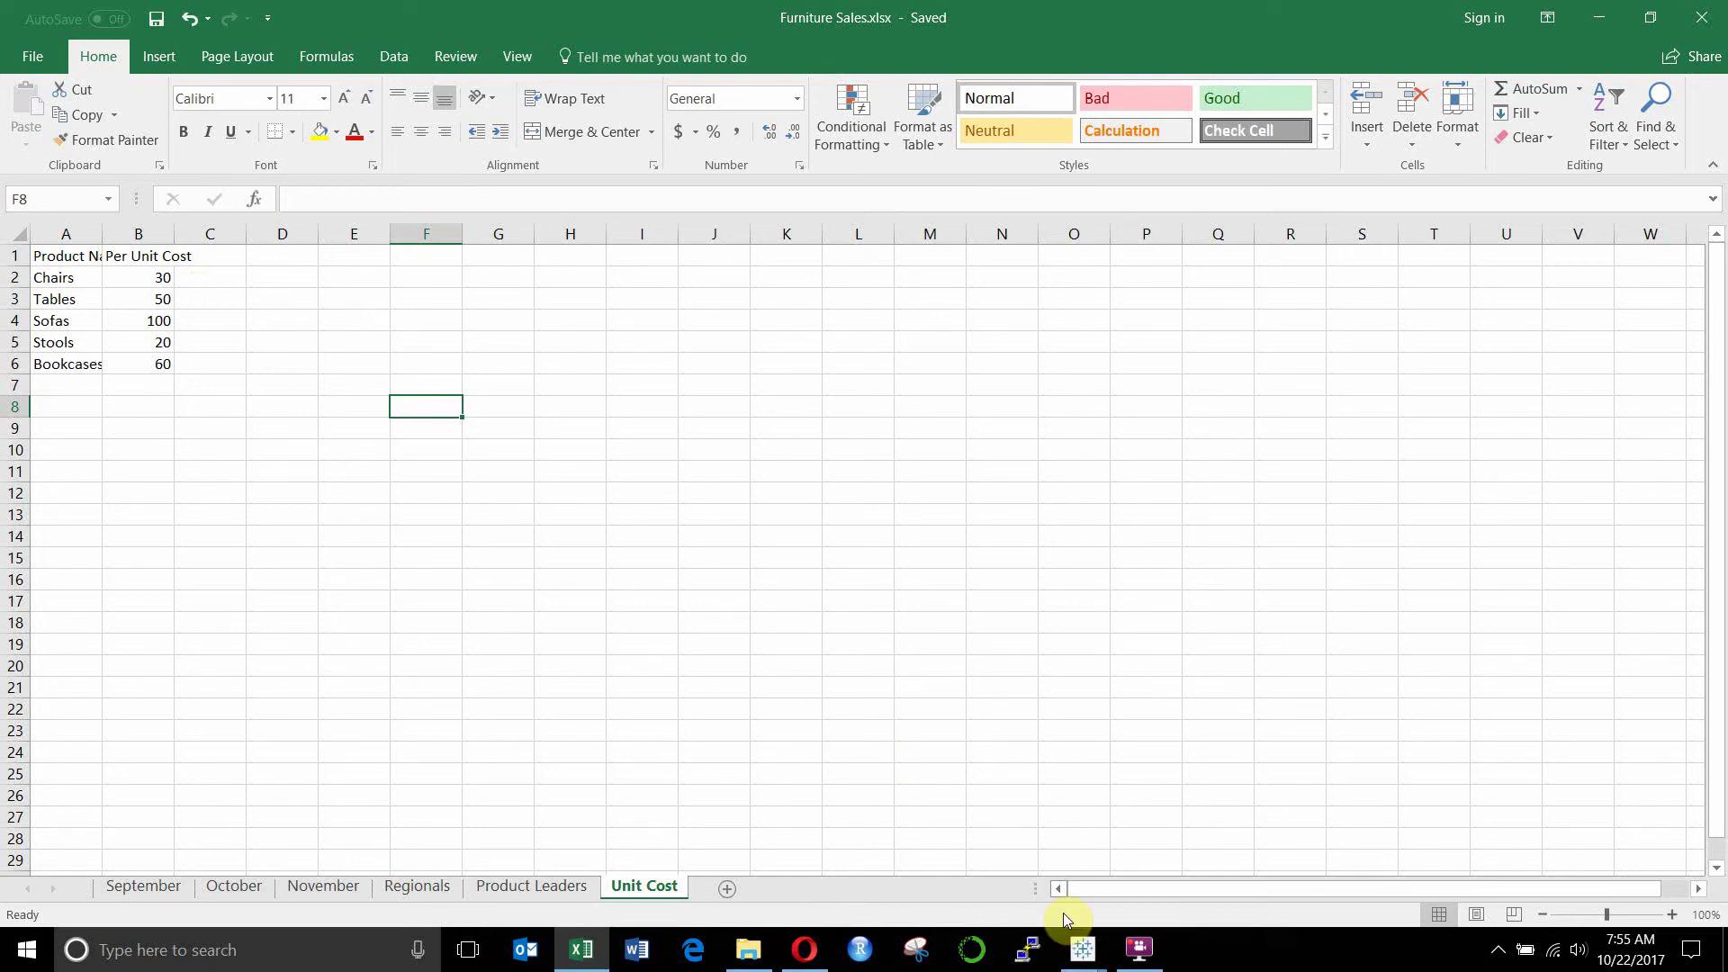
pyautogui.click(1083, 947)
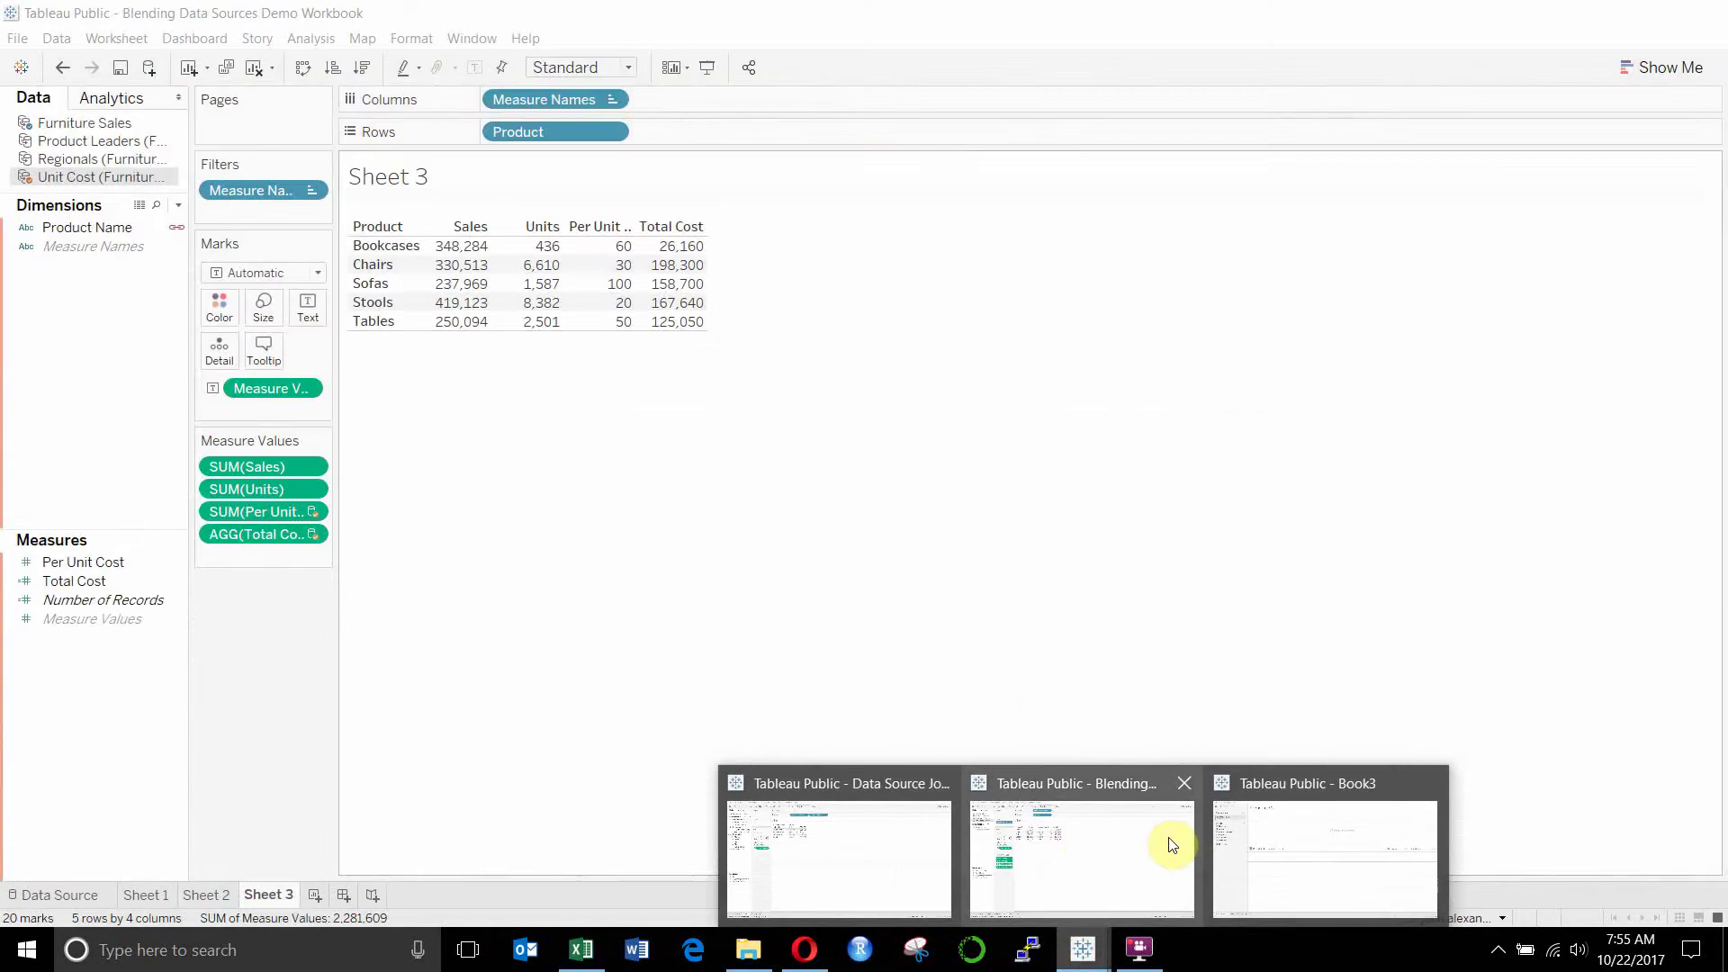
# Step: Back in Tableau's Book3 workbook, place the September sheet on the data source canvas
pyautogui.click(1261, 824)
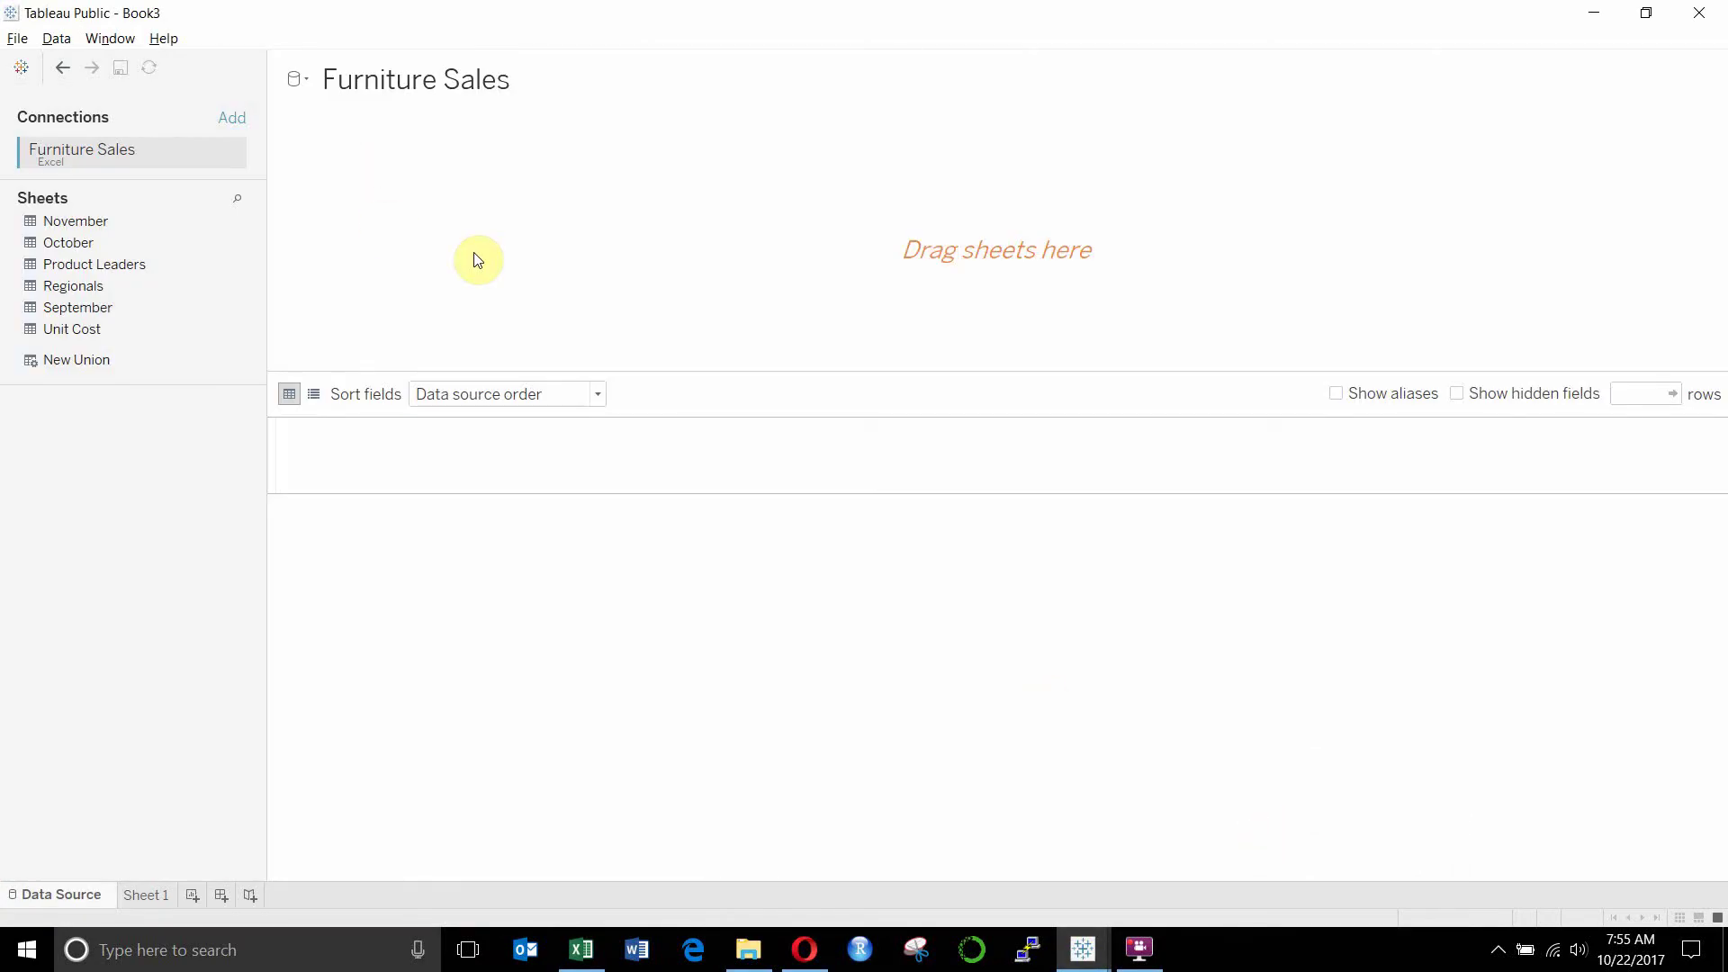
pyautogui.moveTo(117, 309); pyautogui.dragTo(467, 177)
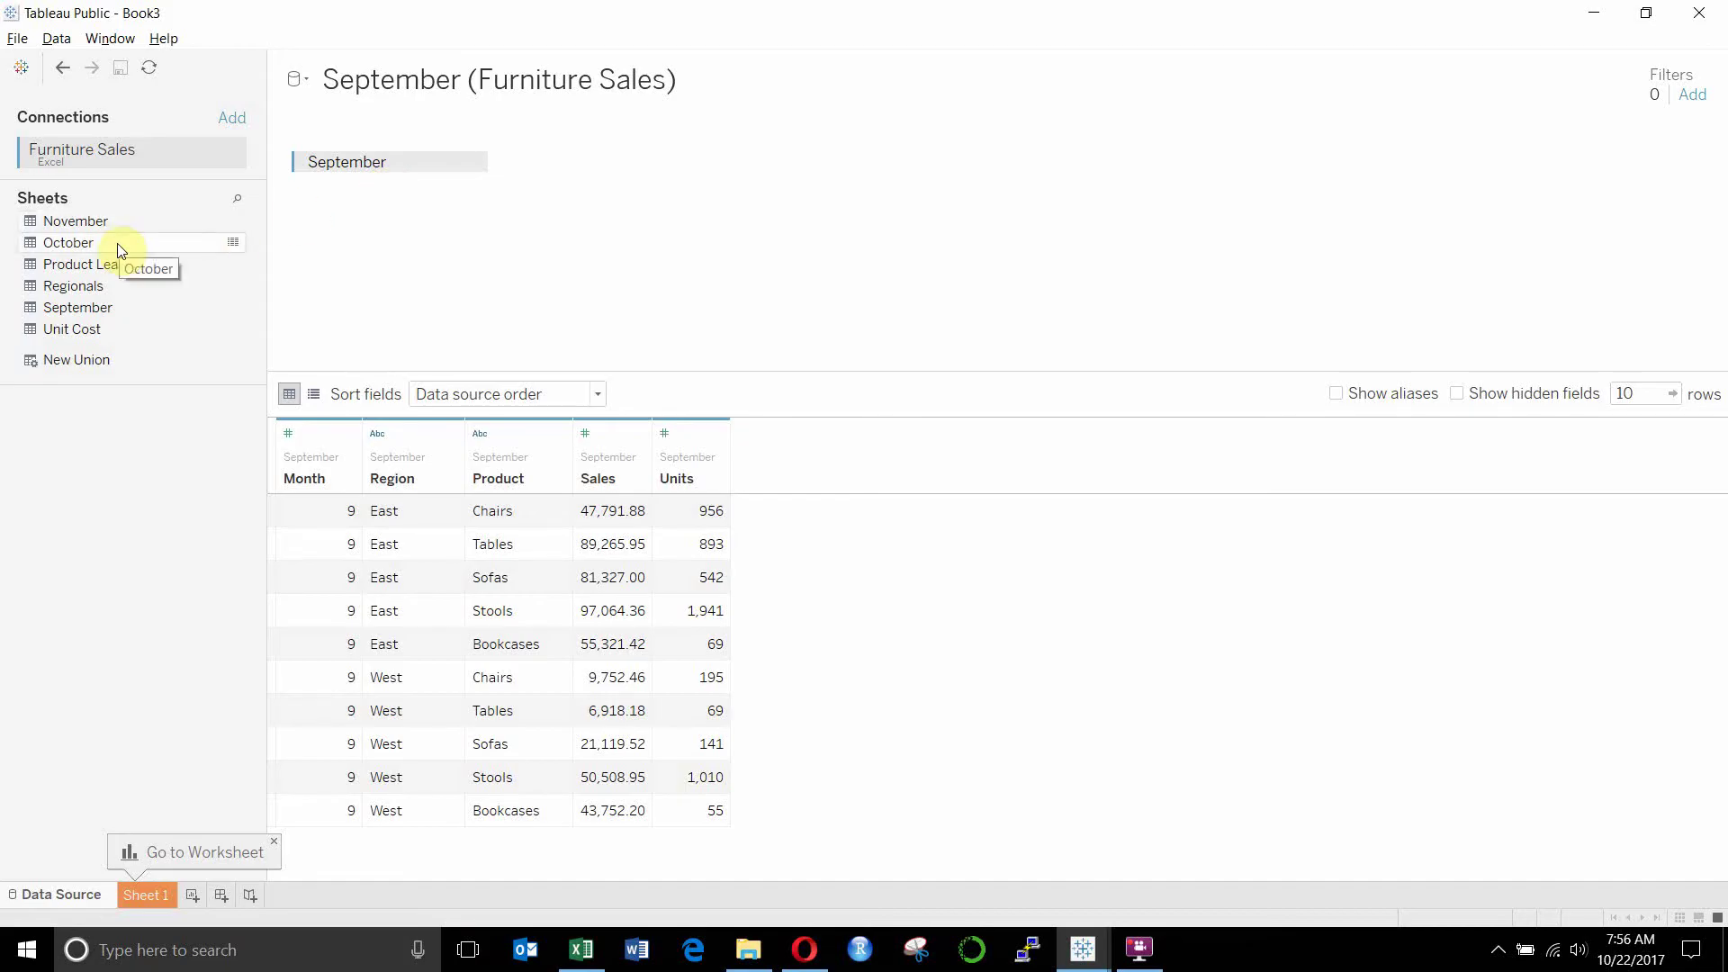
# Step: Union the October sheet with September and scroll through the preview rows
pyautogui.moveTo(120, 251); pyautogui.dragTo(427, 189)
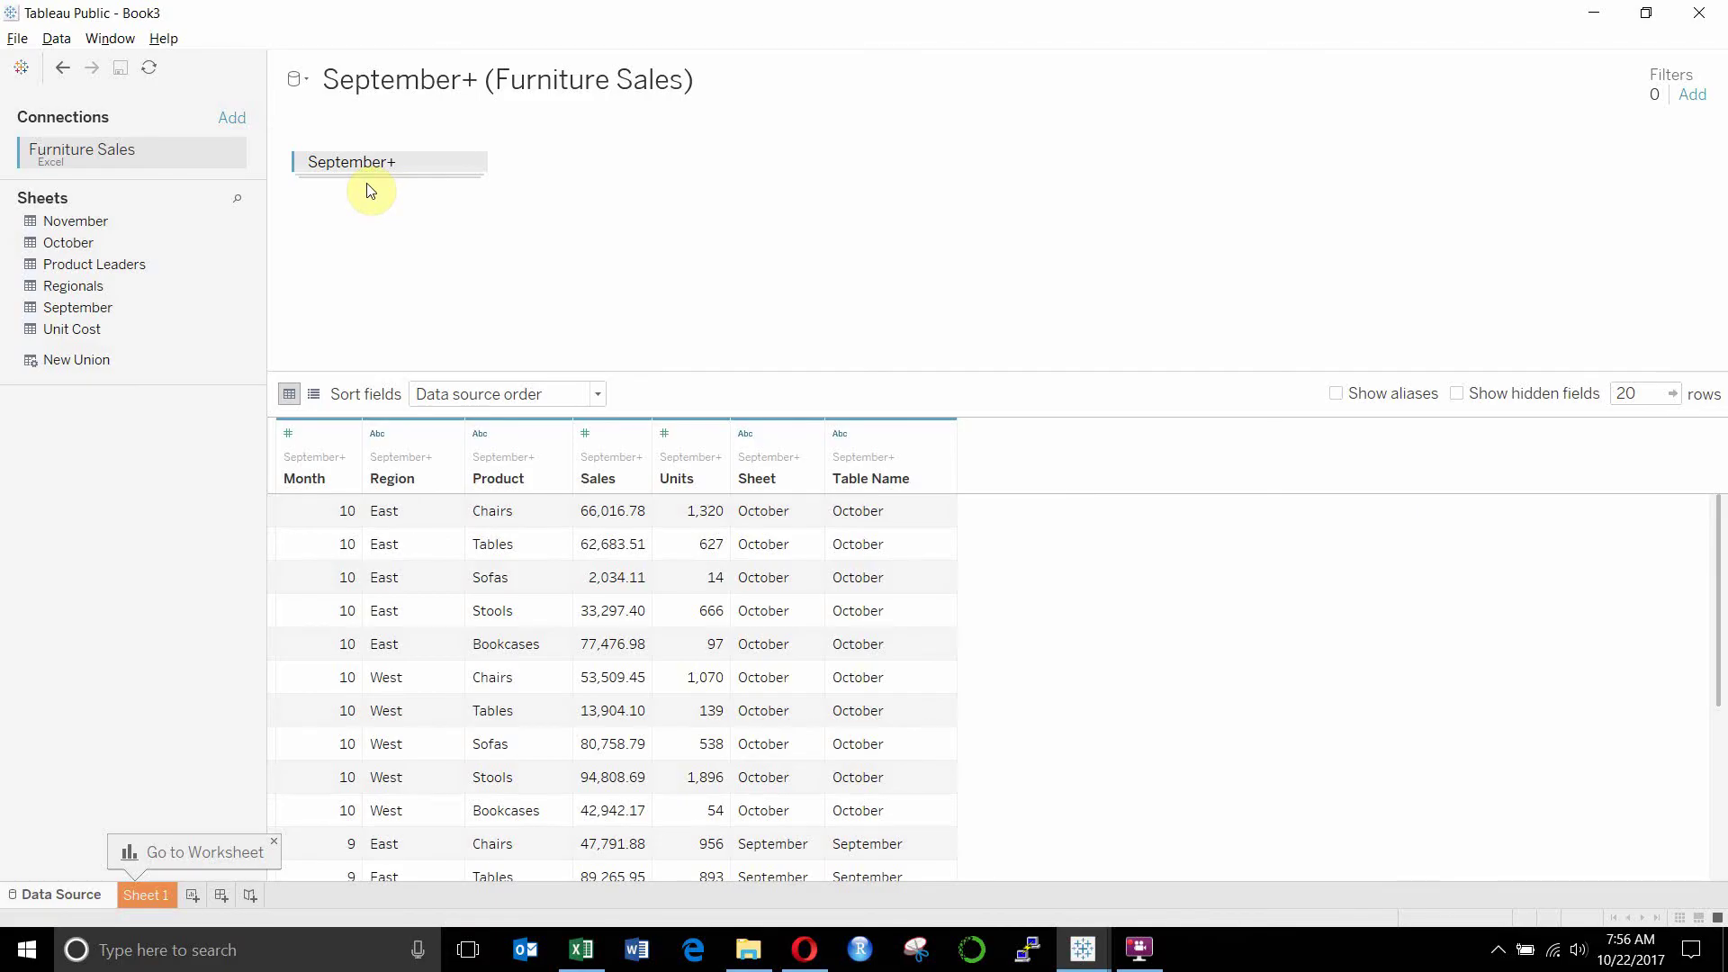
pyautogui.scroll(-2, 665, 556)
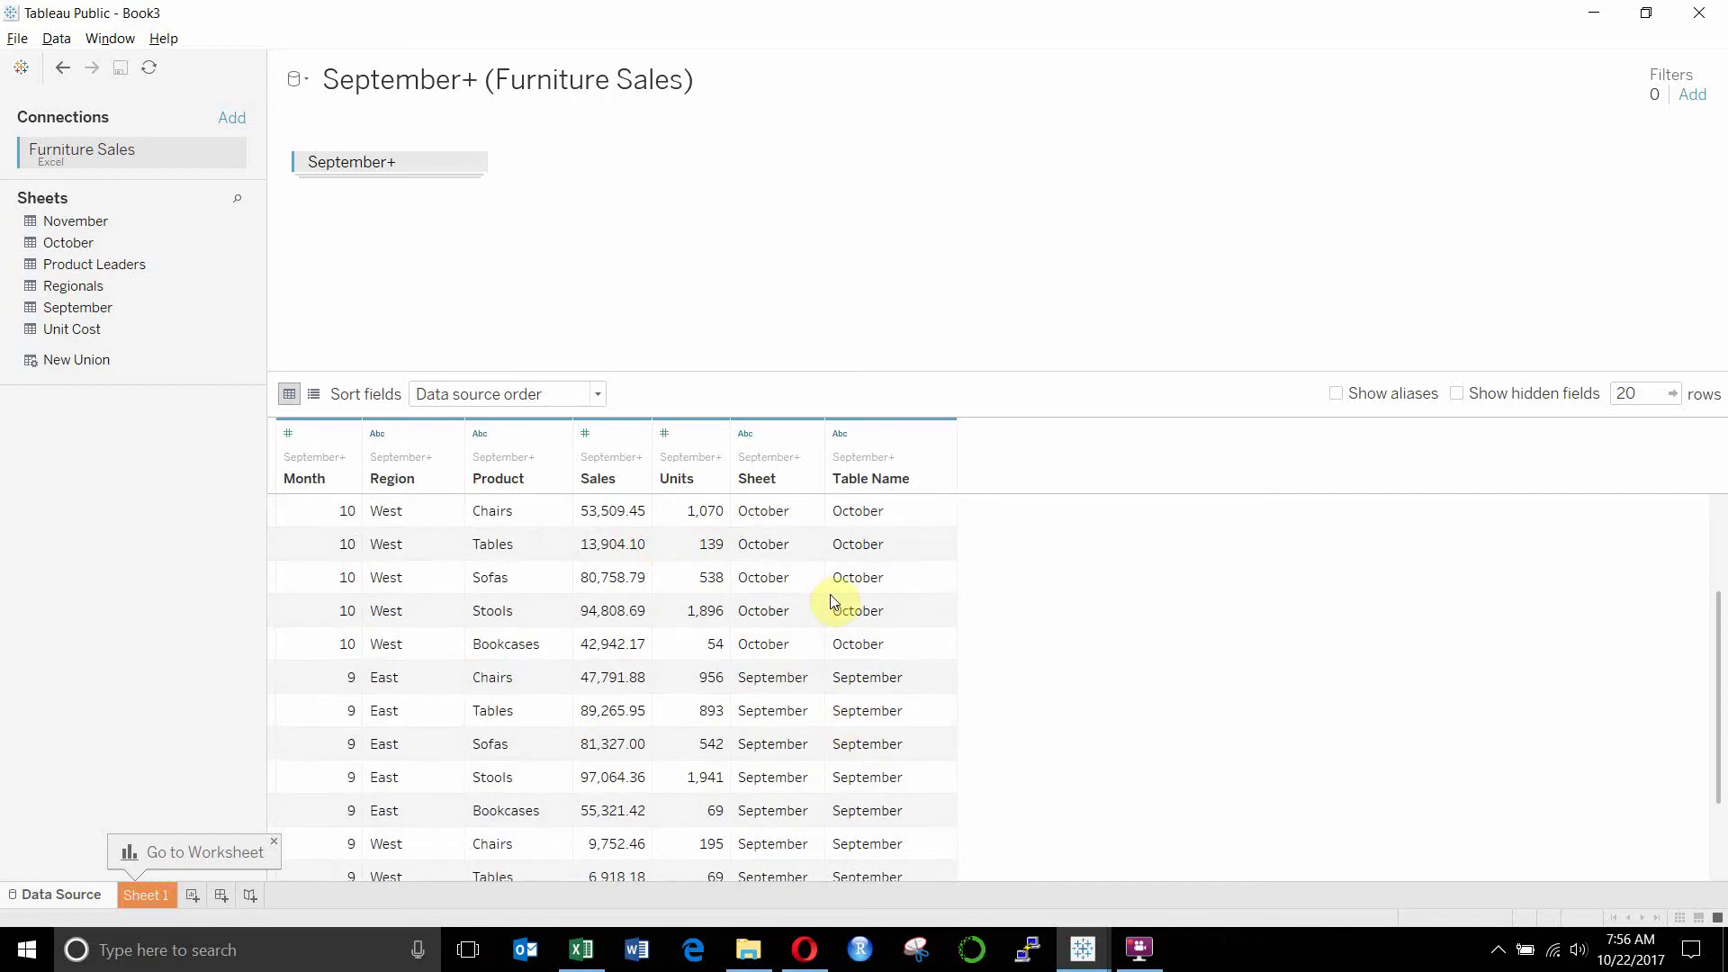
pyautogui.scroll(1, 834, 603)
pyautogui.scroll(2, 834, 599)
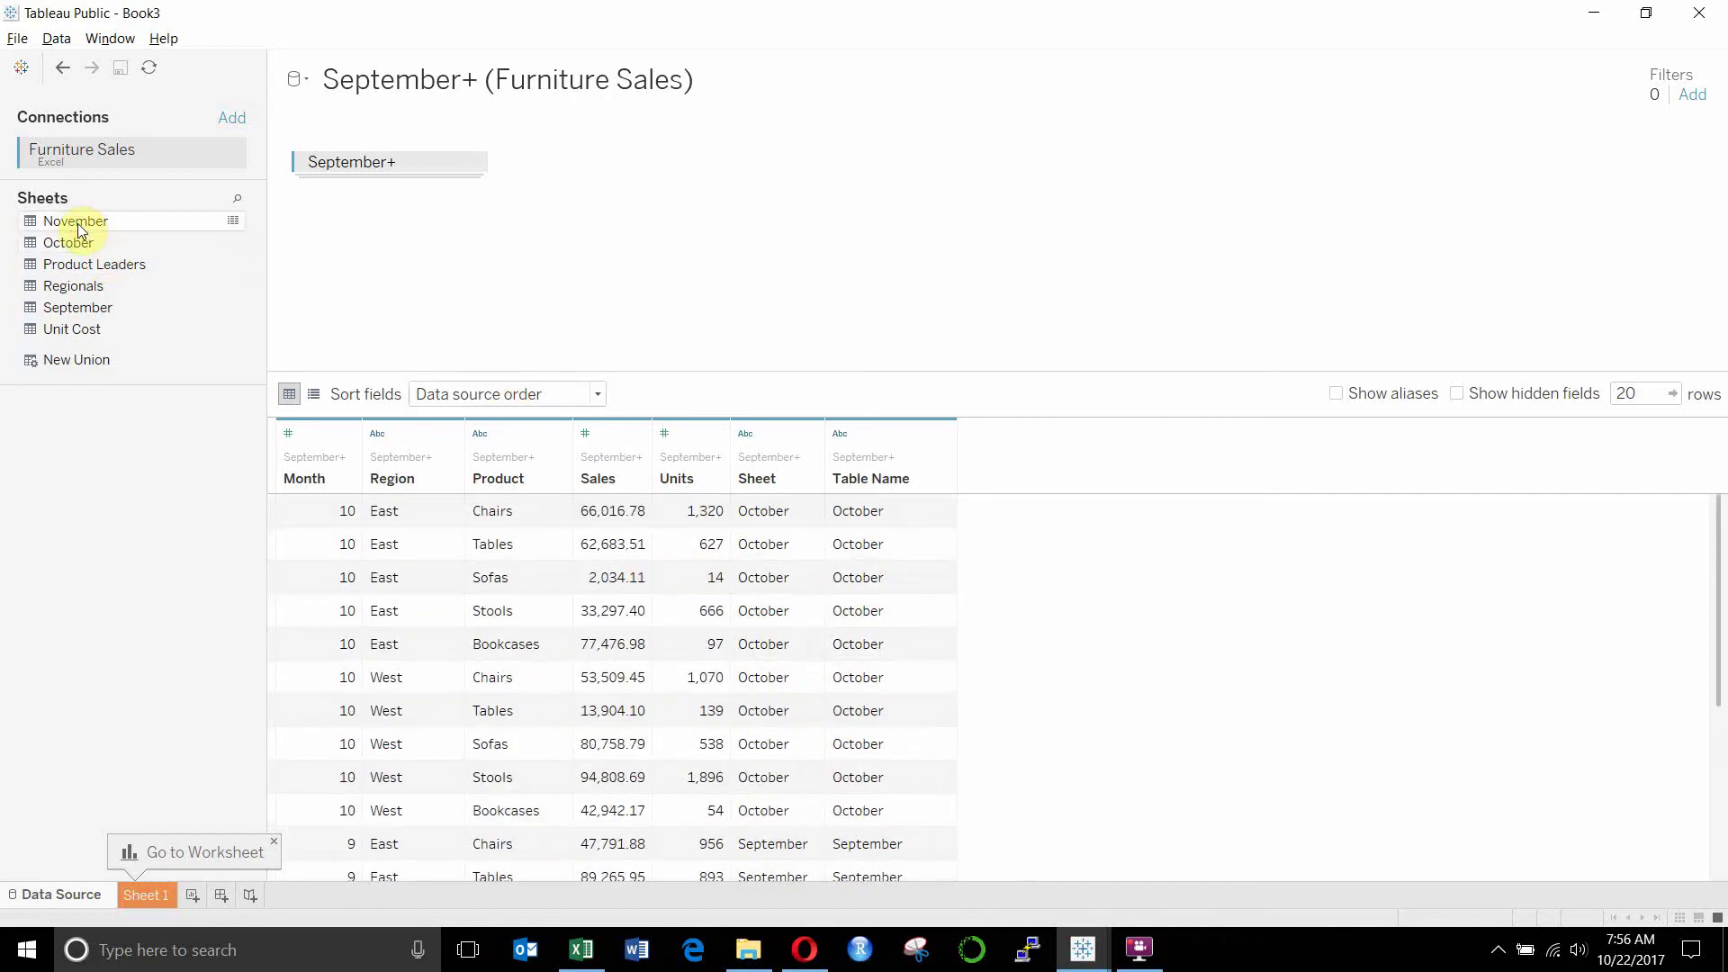
# Step: Add November to the September+ union and scroll the combined rows to check all three months
pyautogui.moveTo(76, 221); pyautogui.dragTo(370, 186)
pyautogui.scroll(-4, 661, 562)
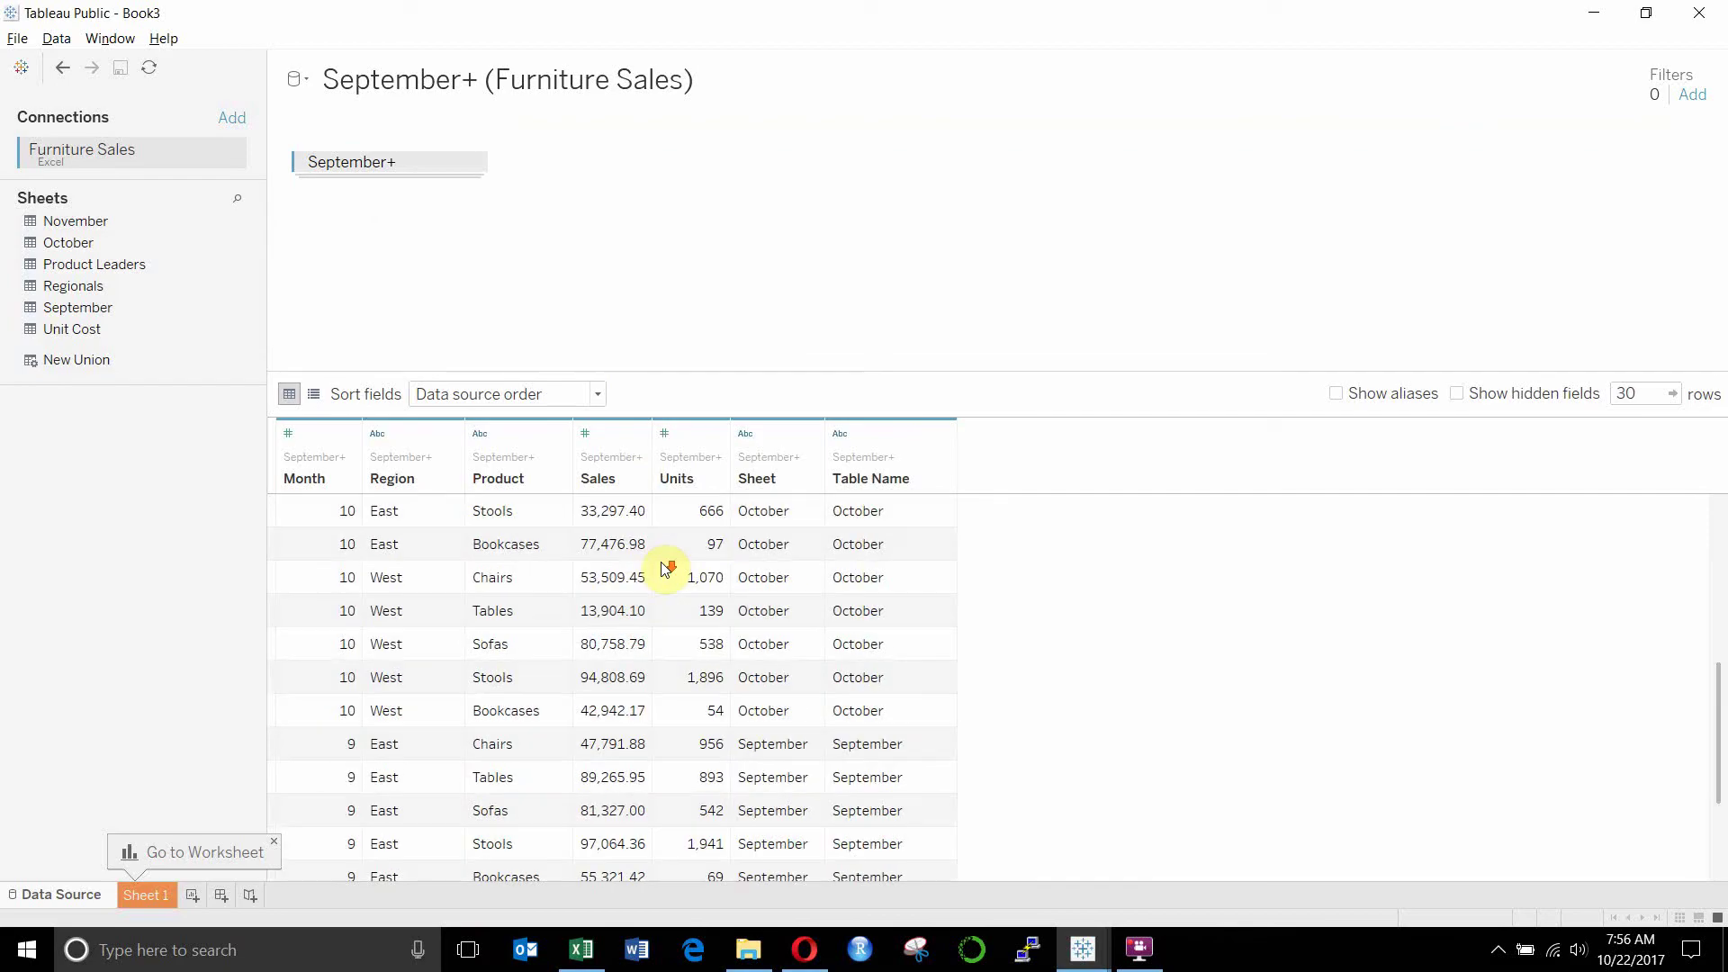
pyautogui.scroll(4, 663, 568)
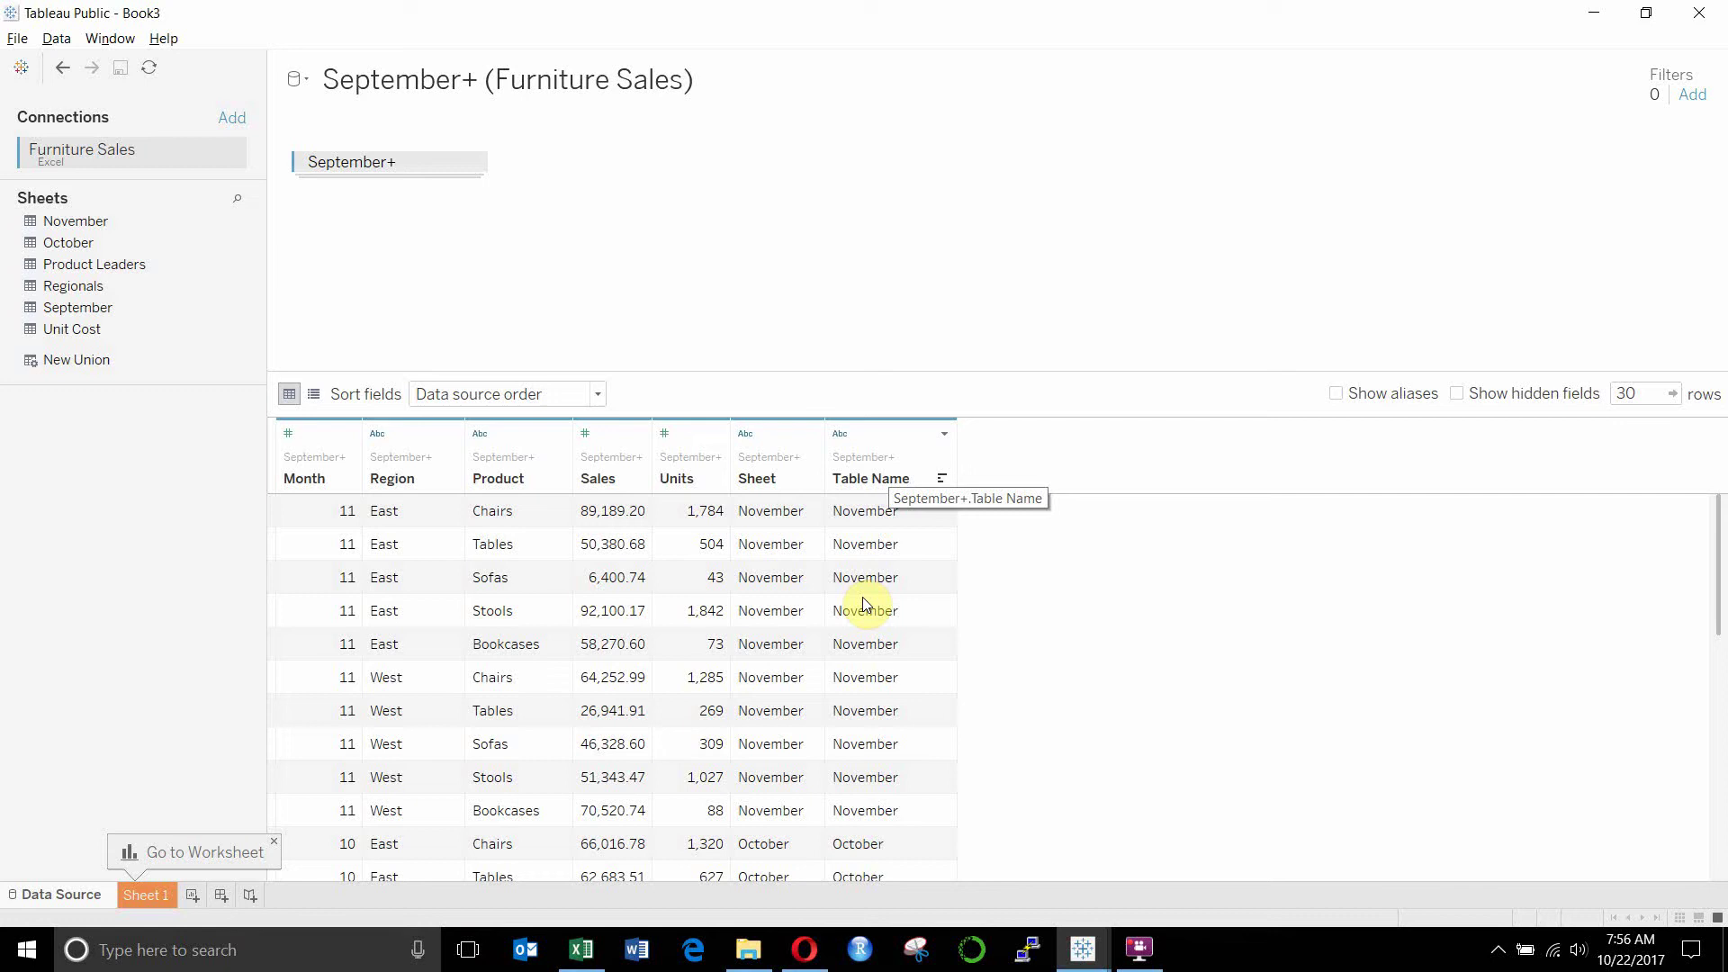
pyautogui.scroll(-2, 866, 603)
pyautogui.scroll(-2, 866, 603)
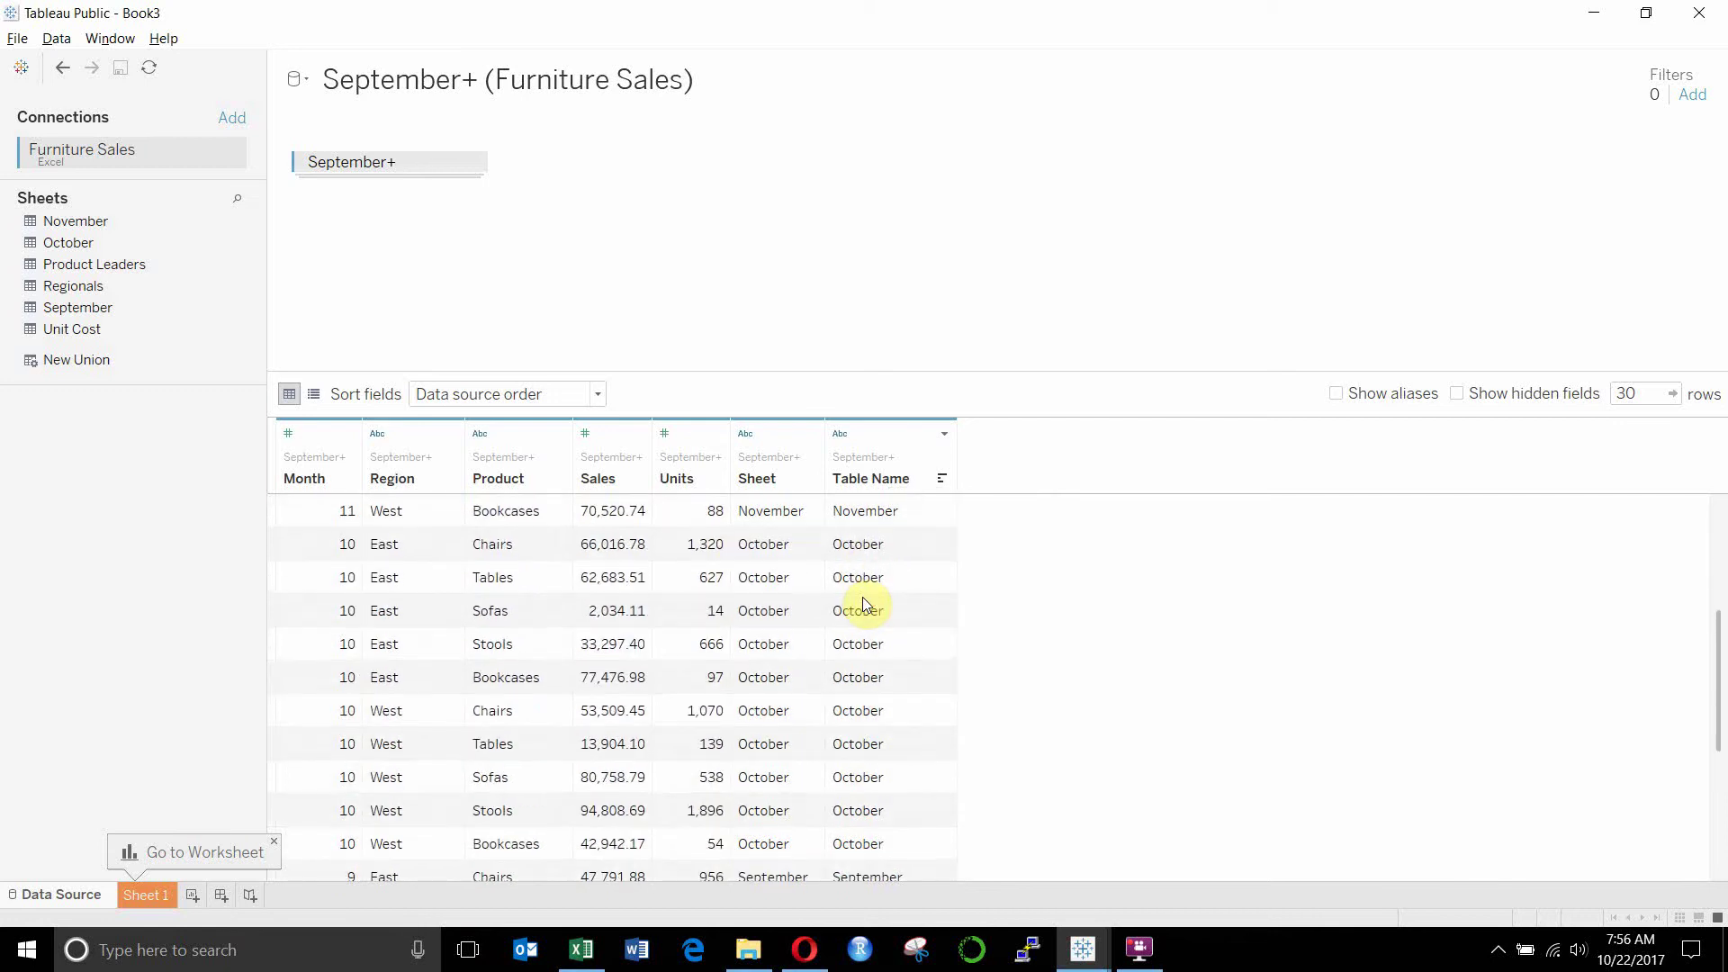
pyautogui.scroll(-2, 862, 604)
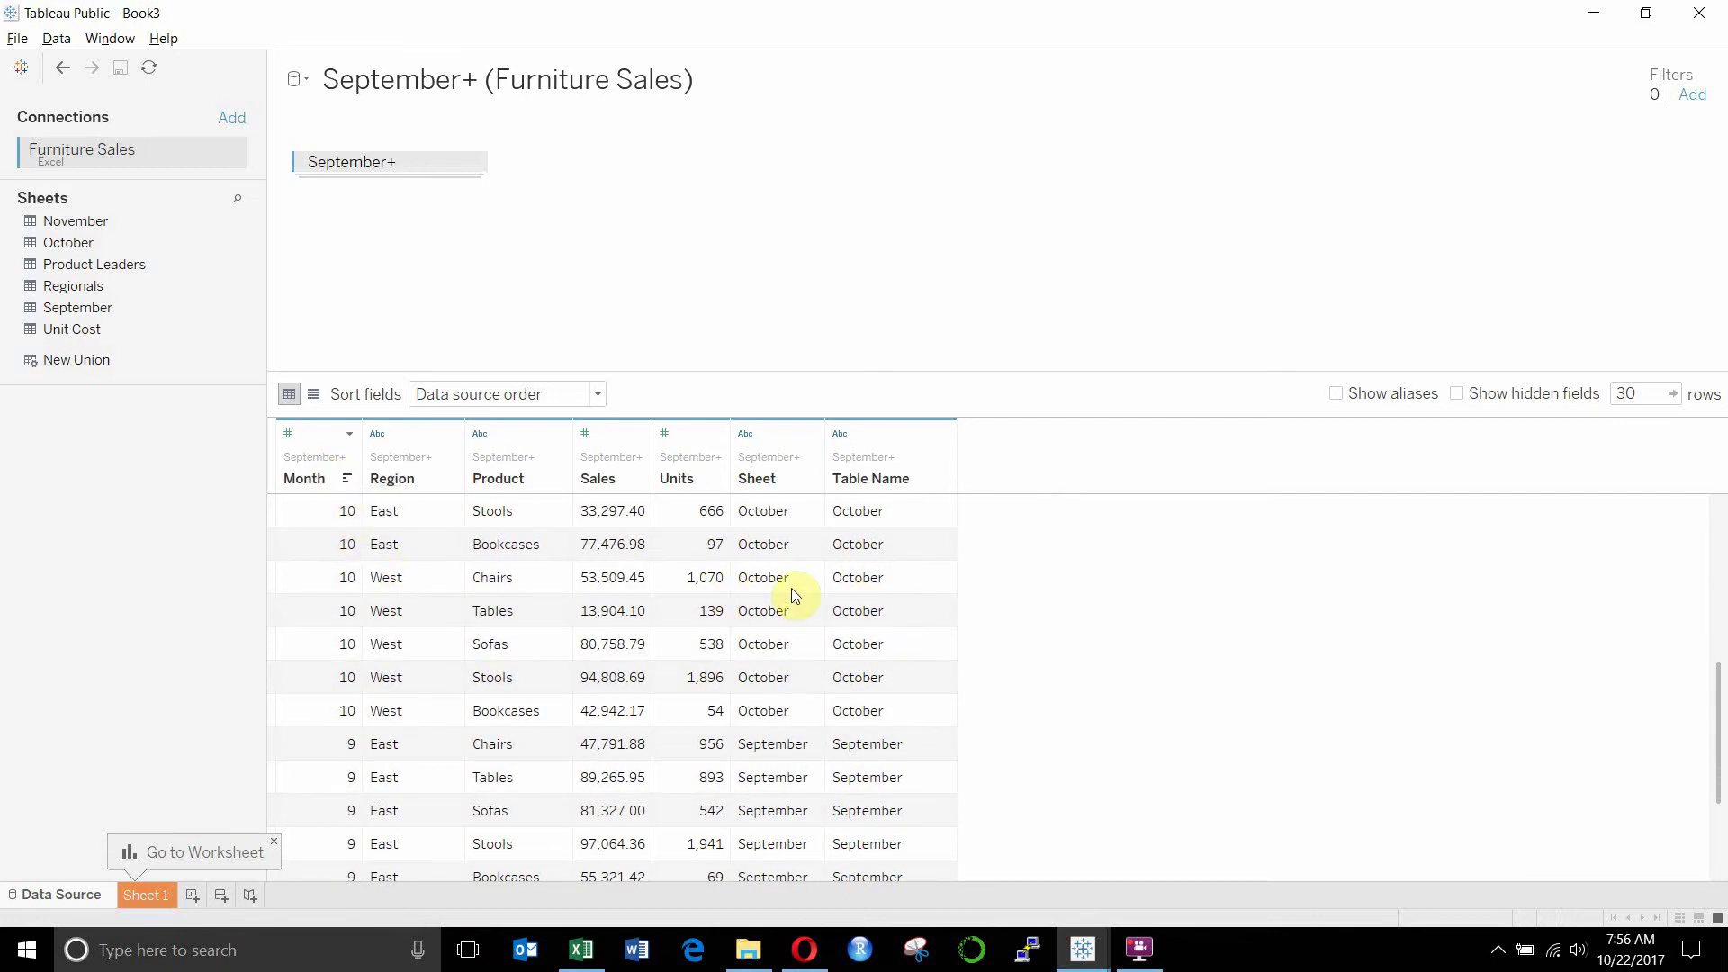
pyautogui.scroll(4, 792, 478)
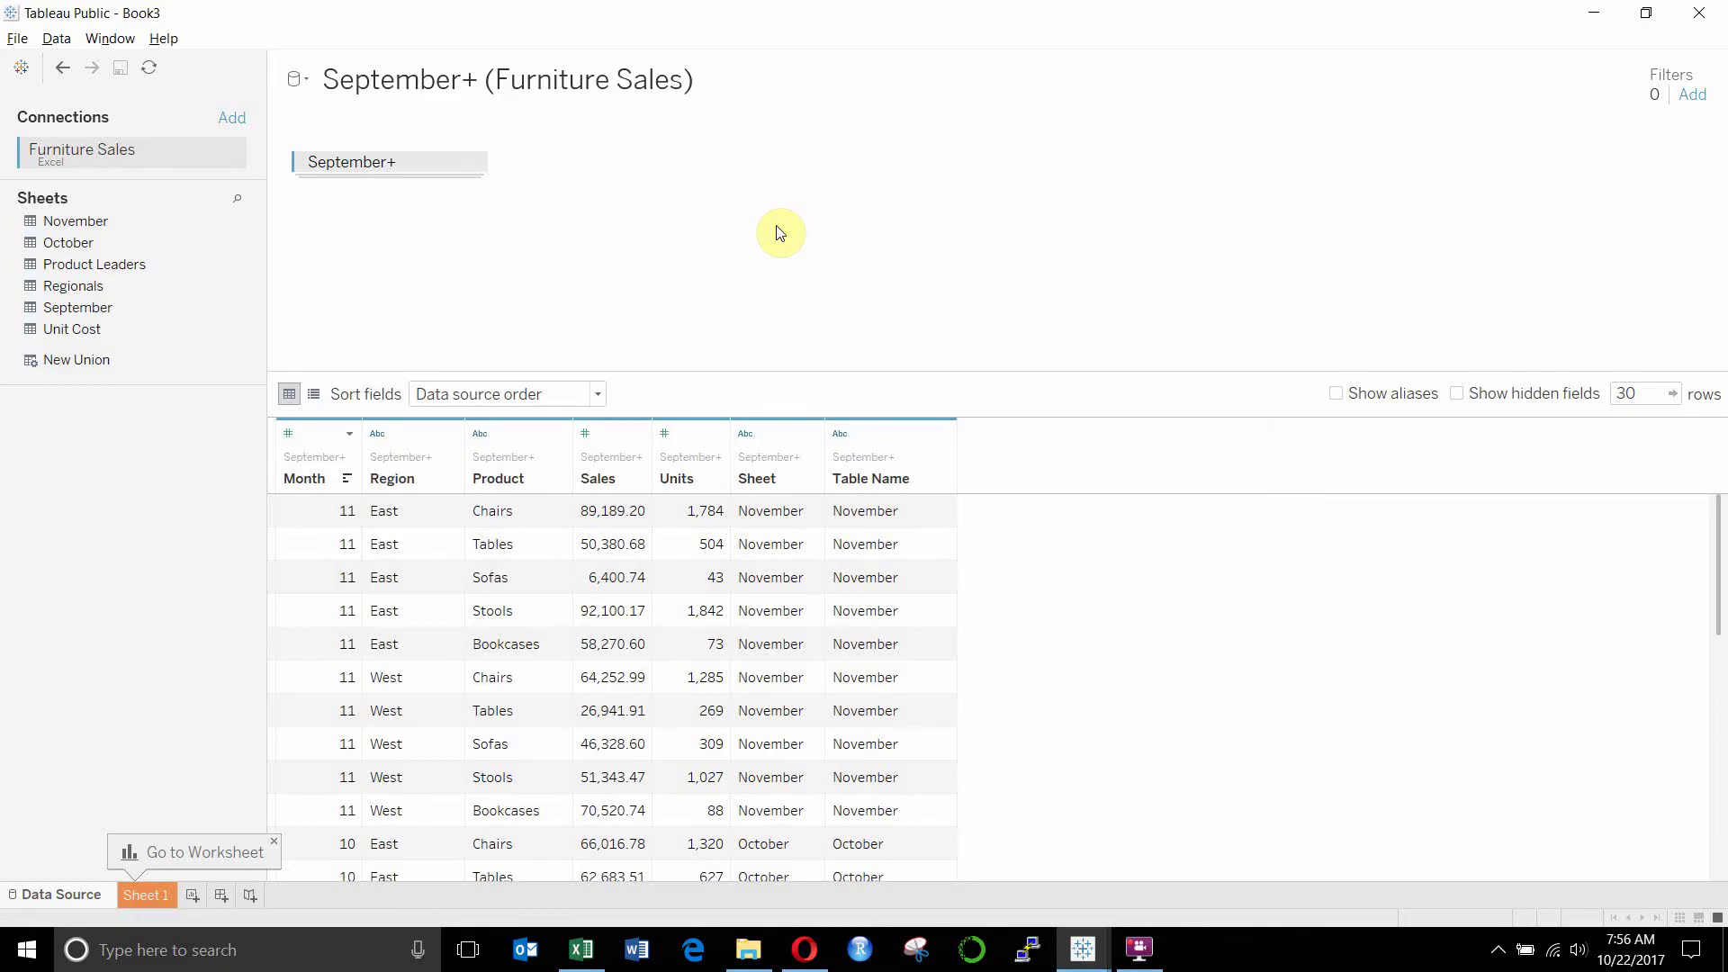
# Step: Join Regionals to September+ and confirm the Inner join on Region = Region
pyautogui.click(108, 286)
pyautogui.moveTo(140, 290); pyautogui.dragTo(683, 241)
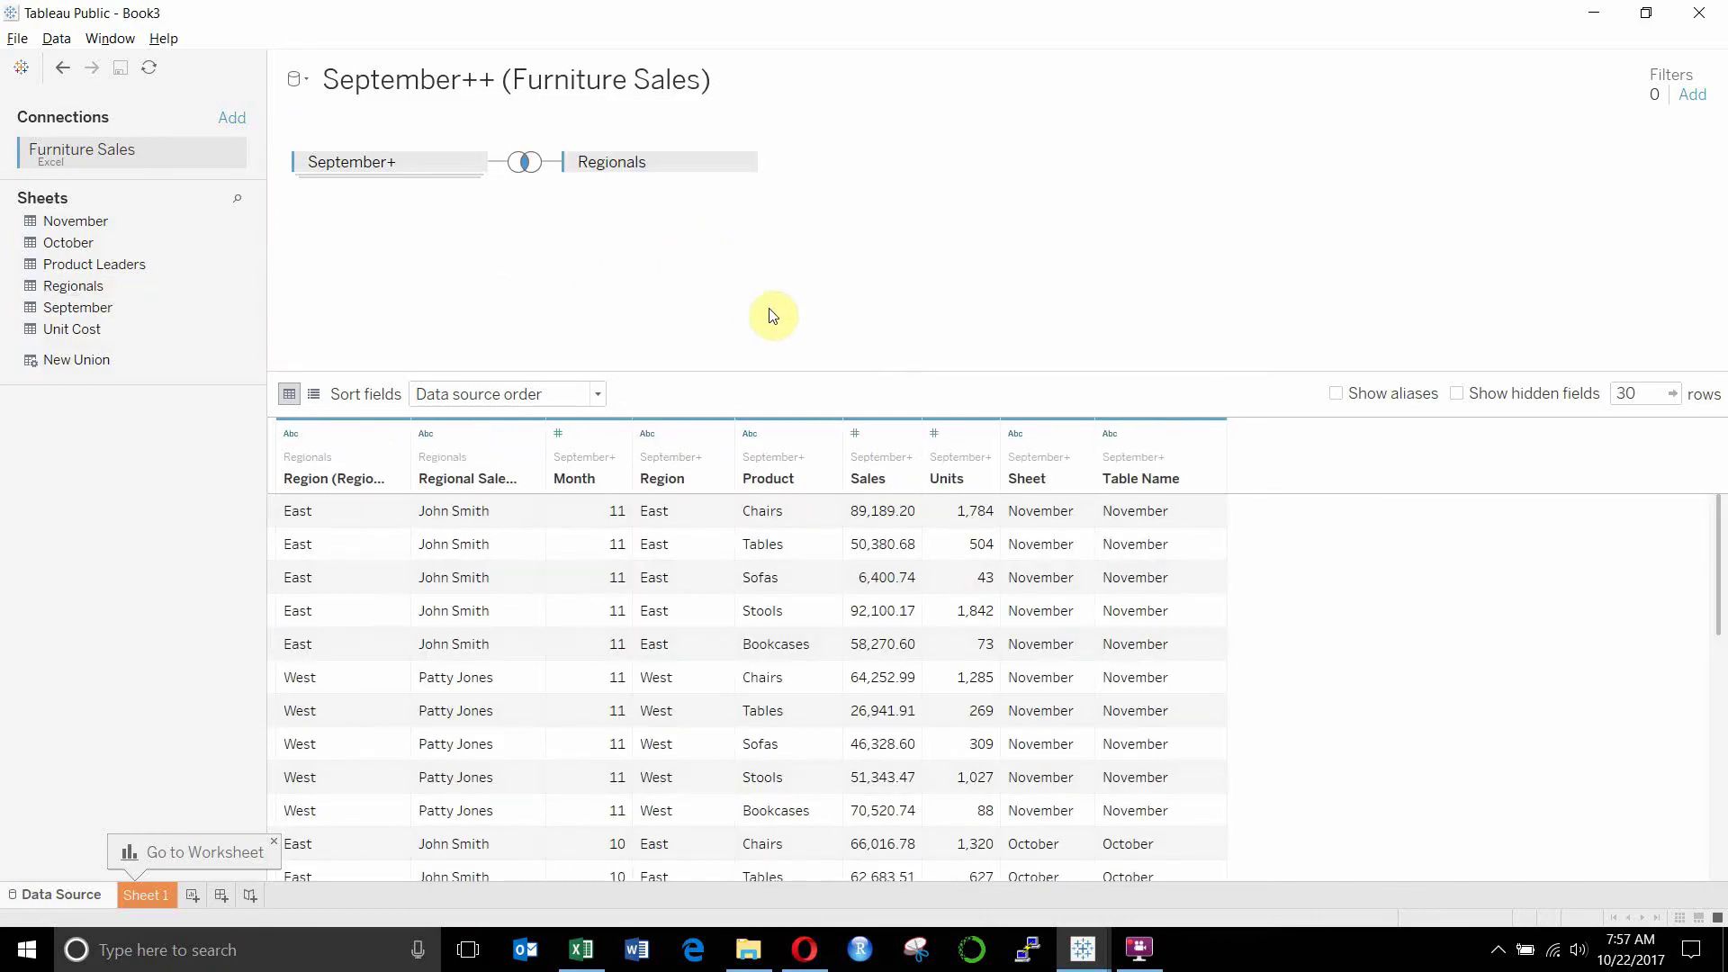
pyautogui.click(526, 168)
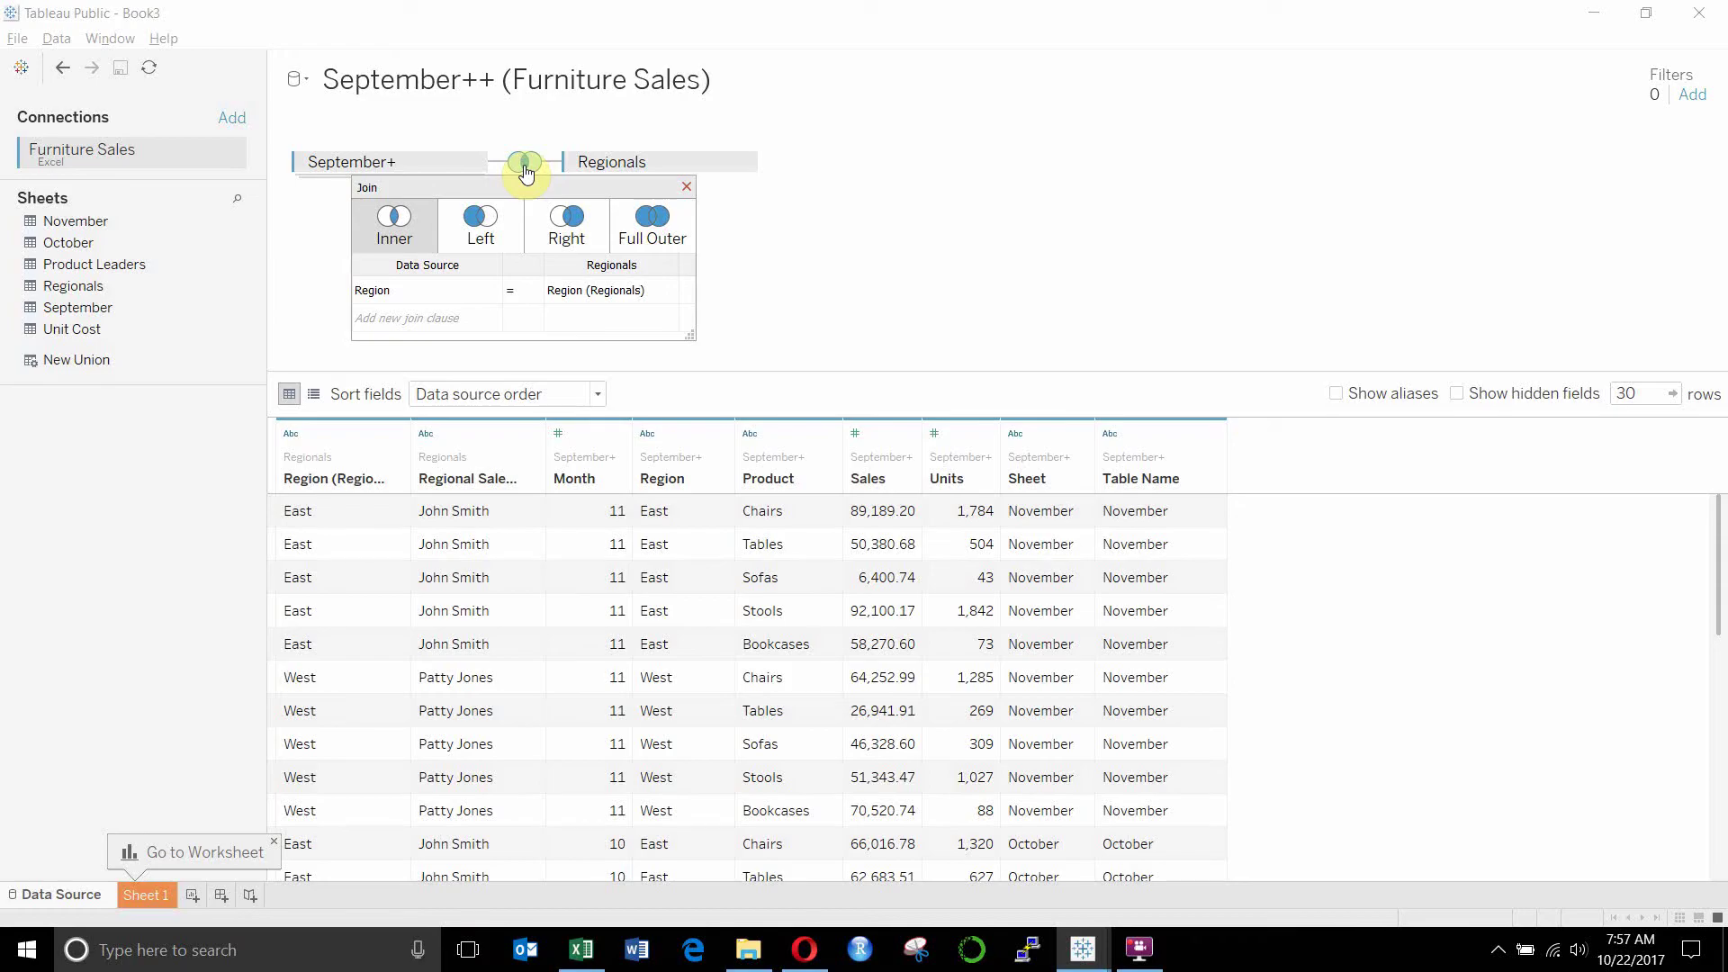
pyautogui.moveTo(457, 292)
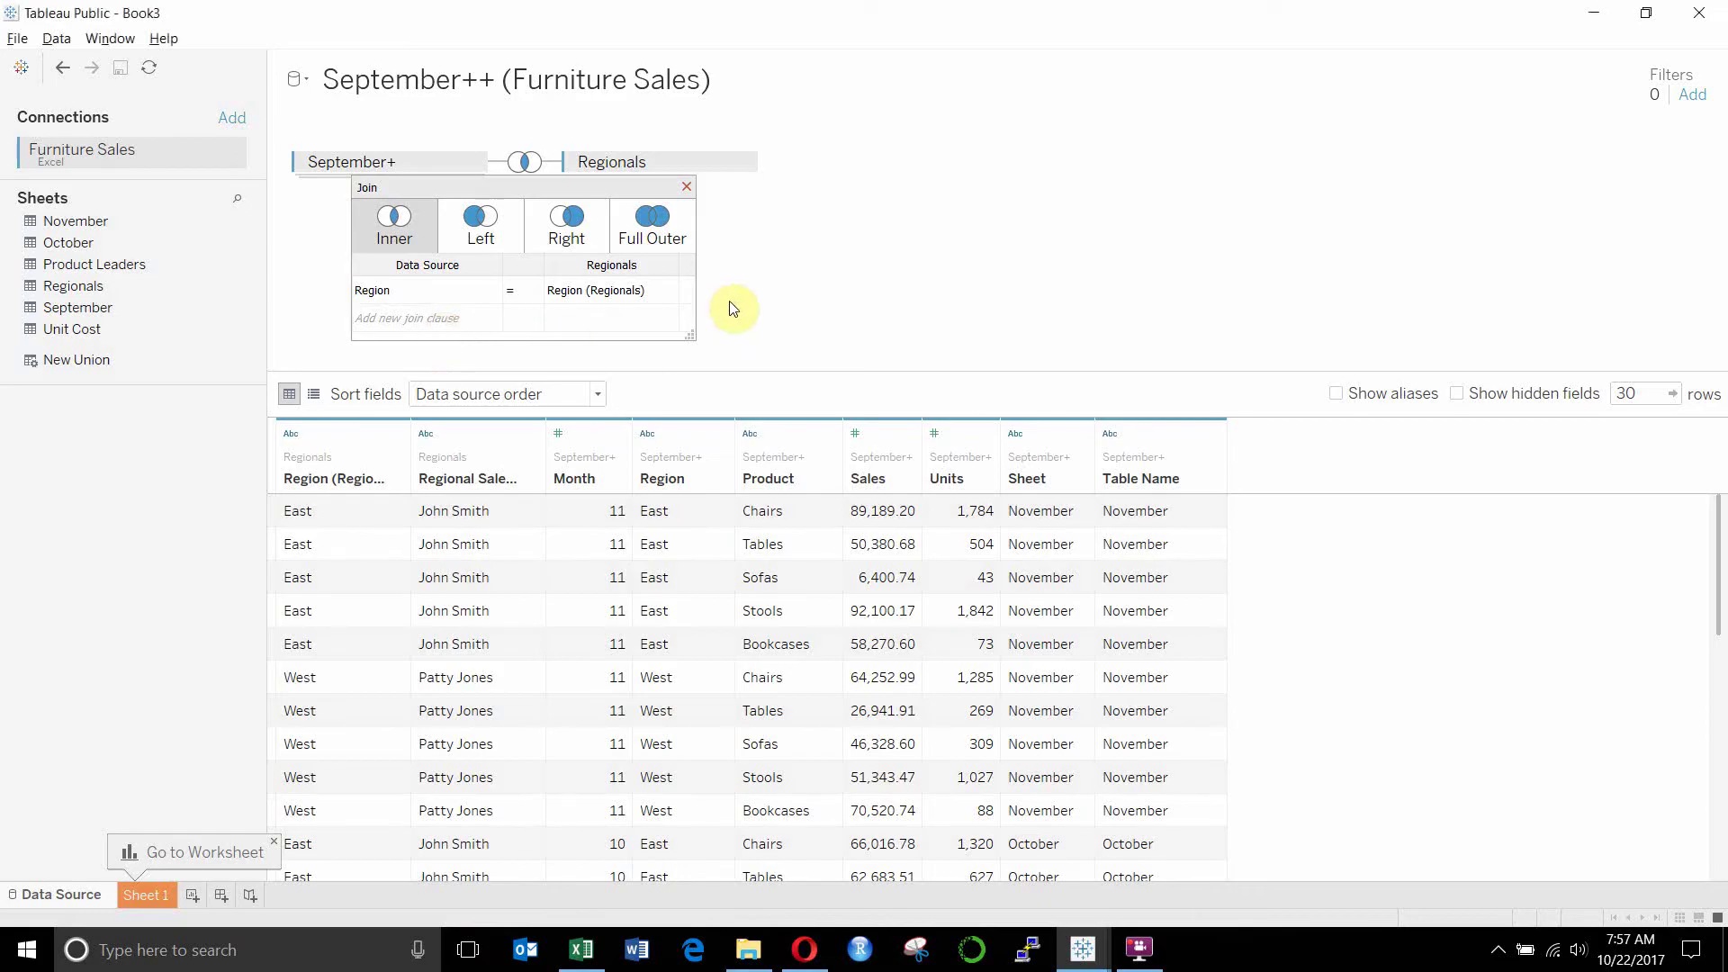
# Step: Inner-join Product Leaders to September+ with Product matched to Product Name
pyautogui.click(687, 187)
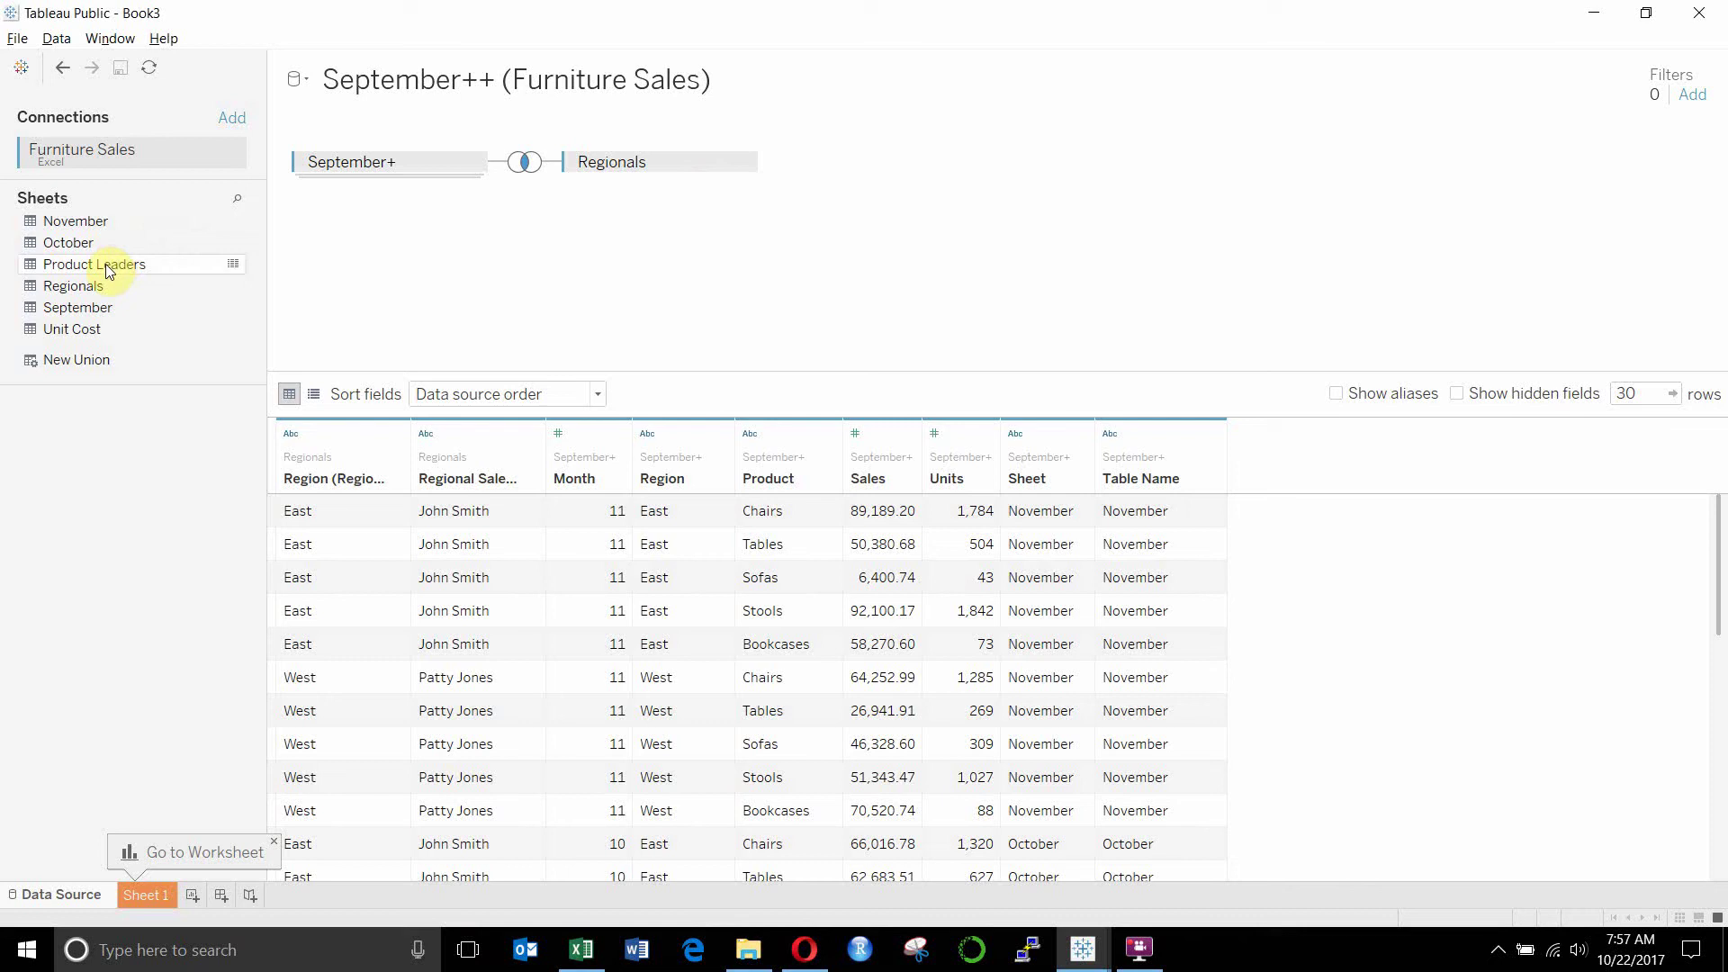
pyautogui.moveTo(106, 273); pyautogui.dragTo(571, 278)
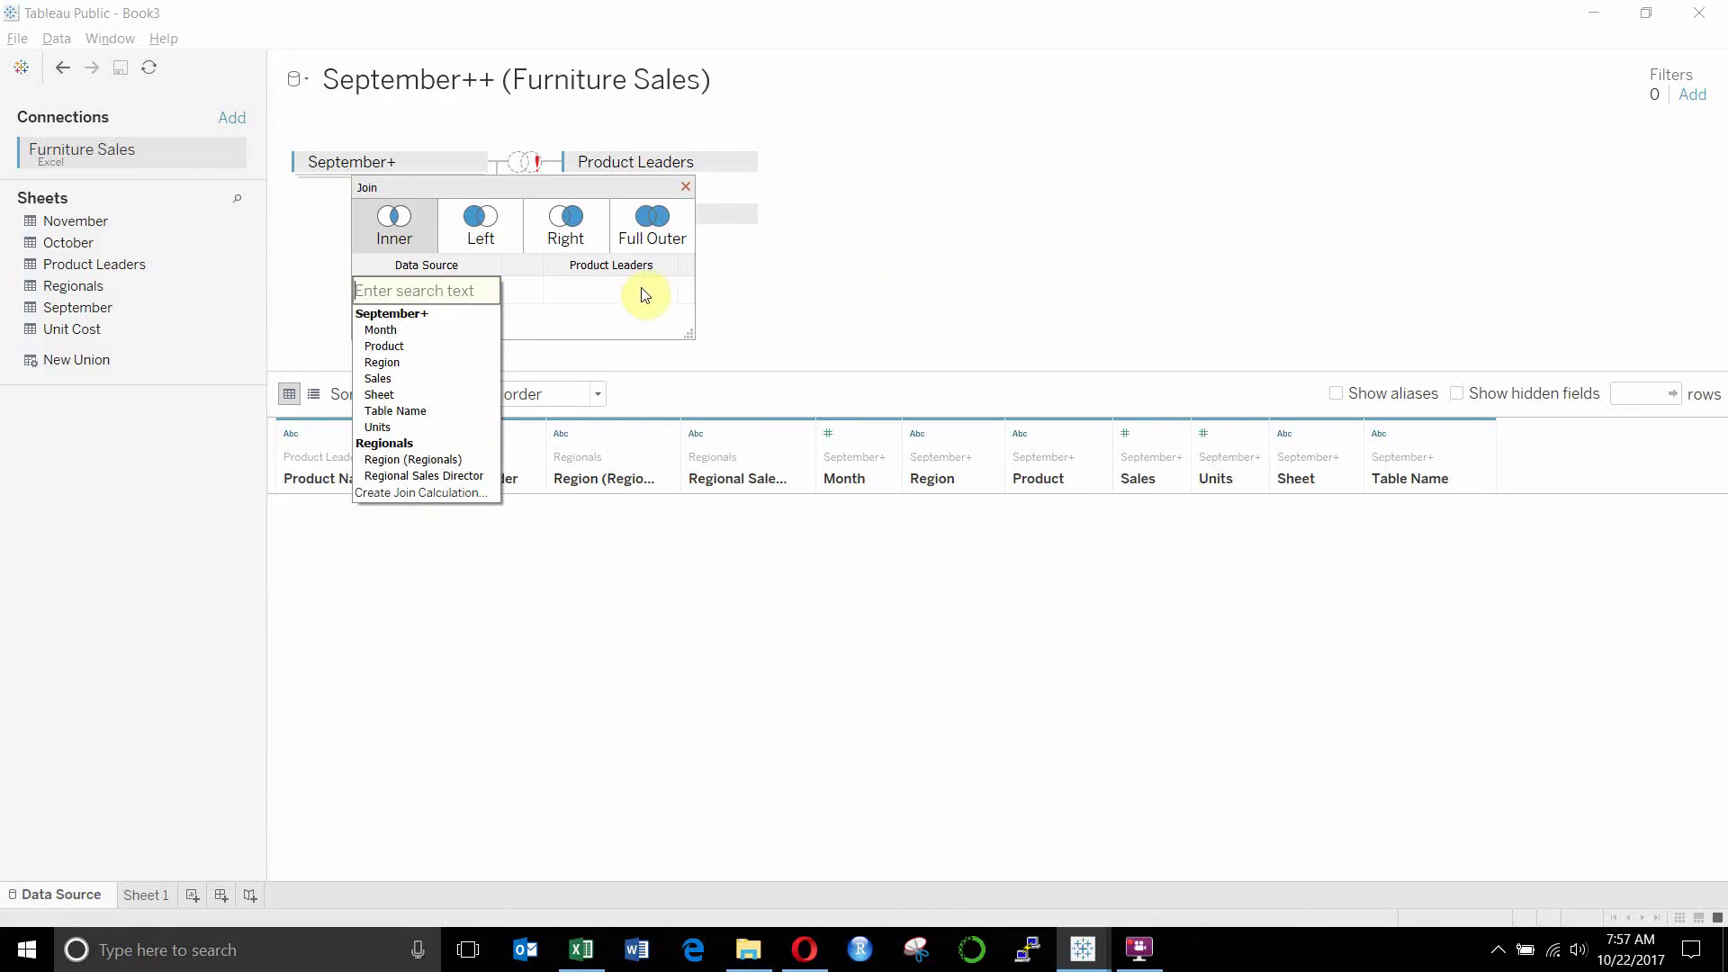
pyautogui.click(402, 347)
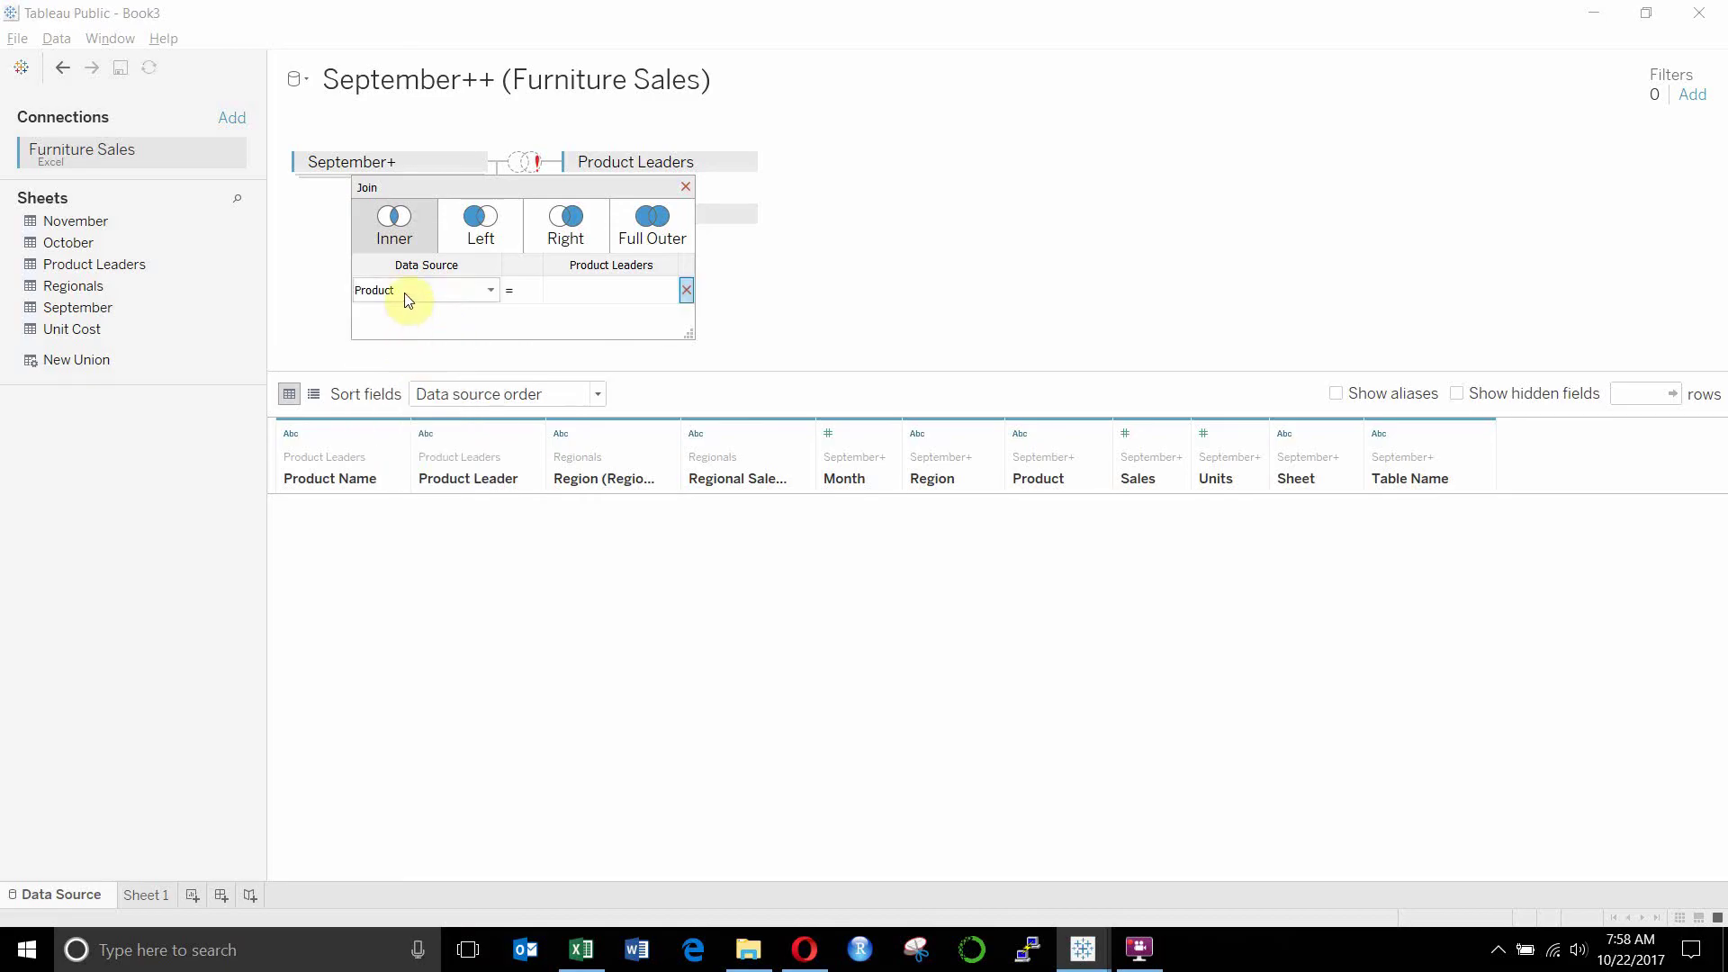
pyautogui.click(594, 295)
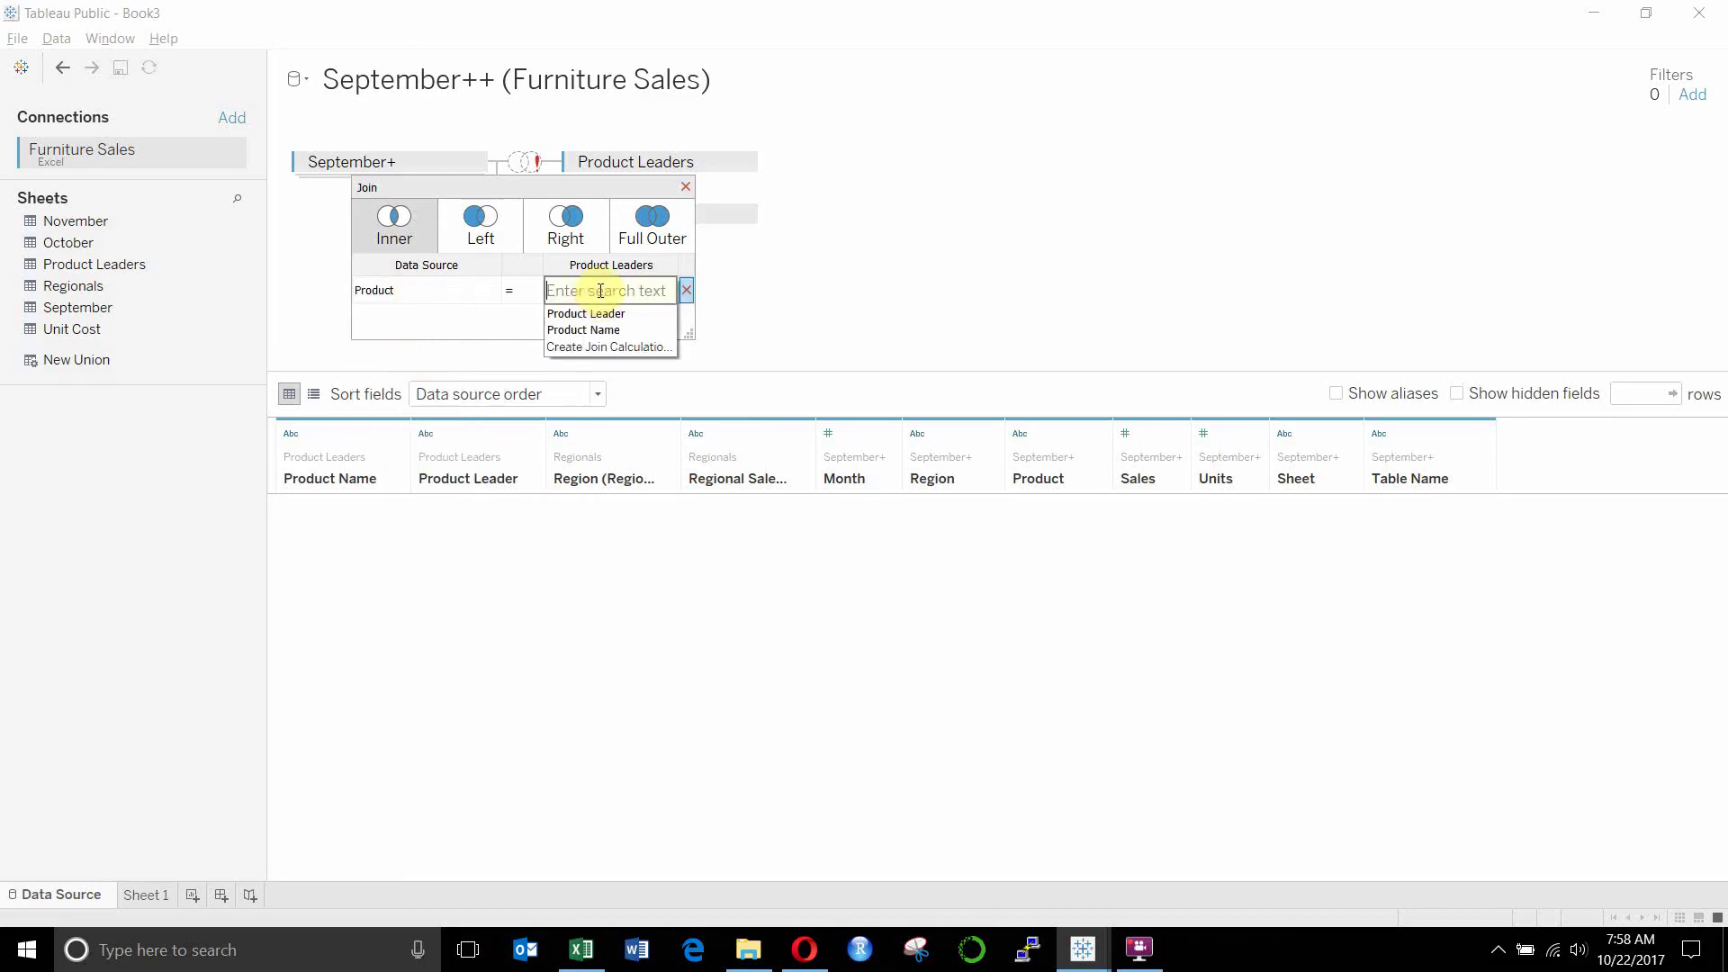
pyautogui.click(637, 330)
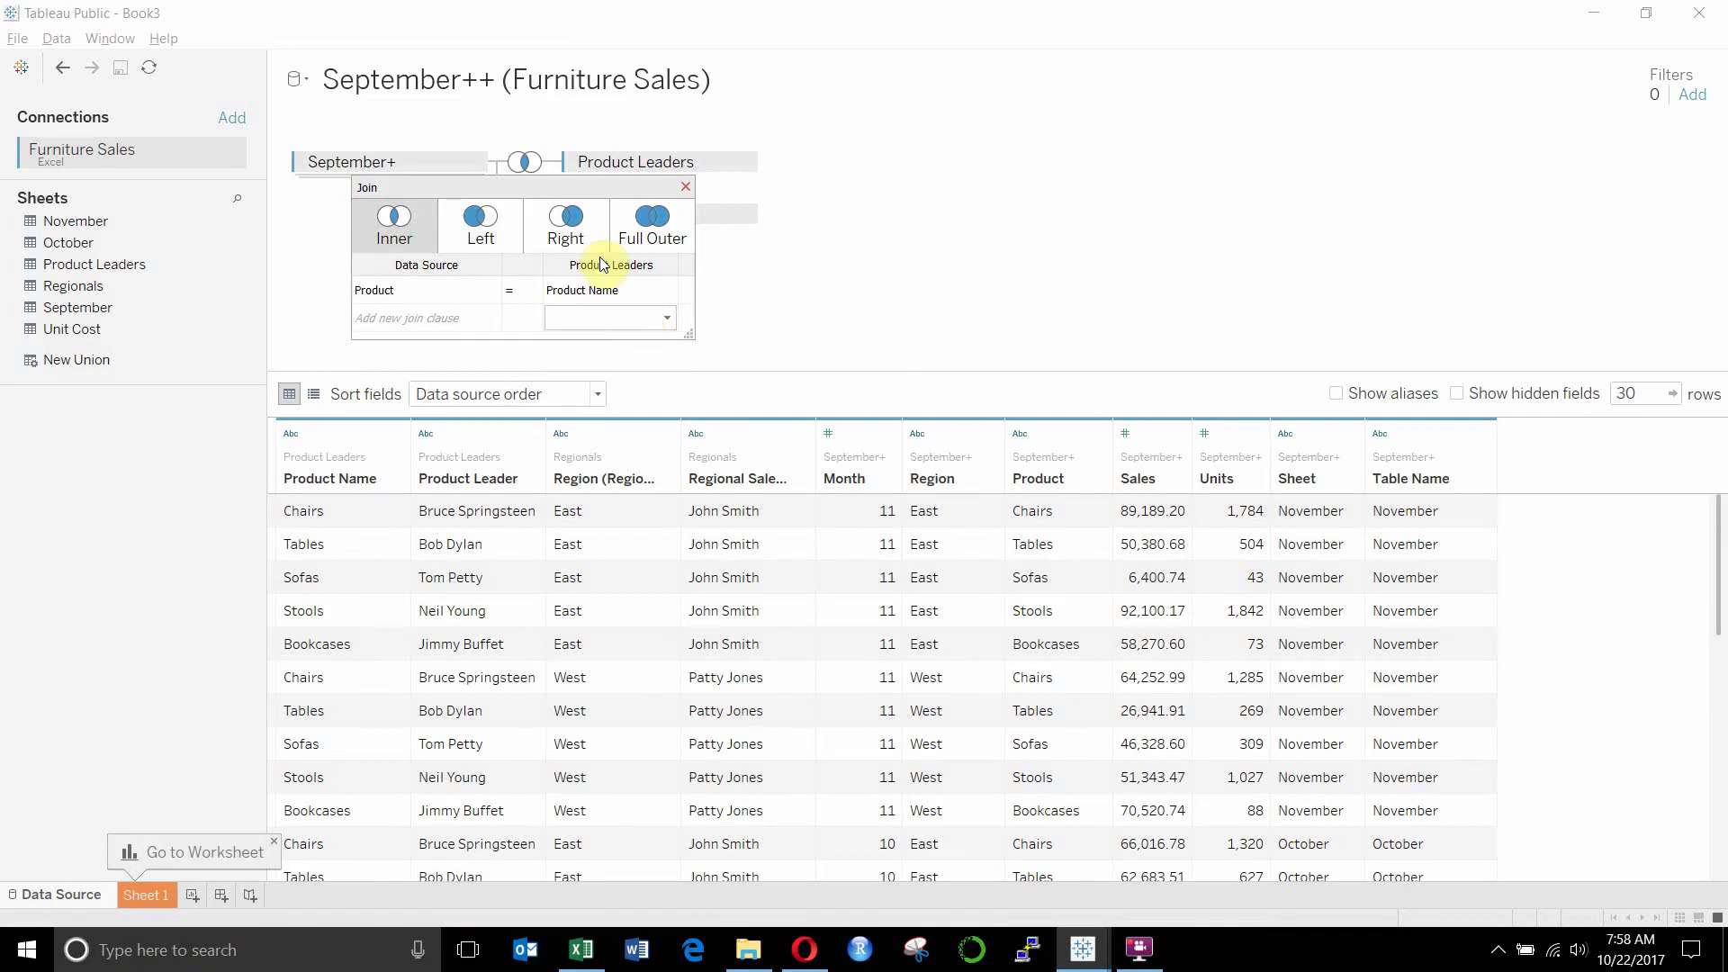
pyautogui.click(527, 165)
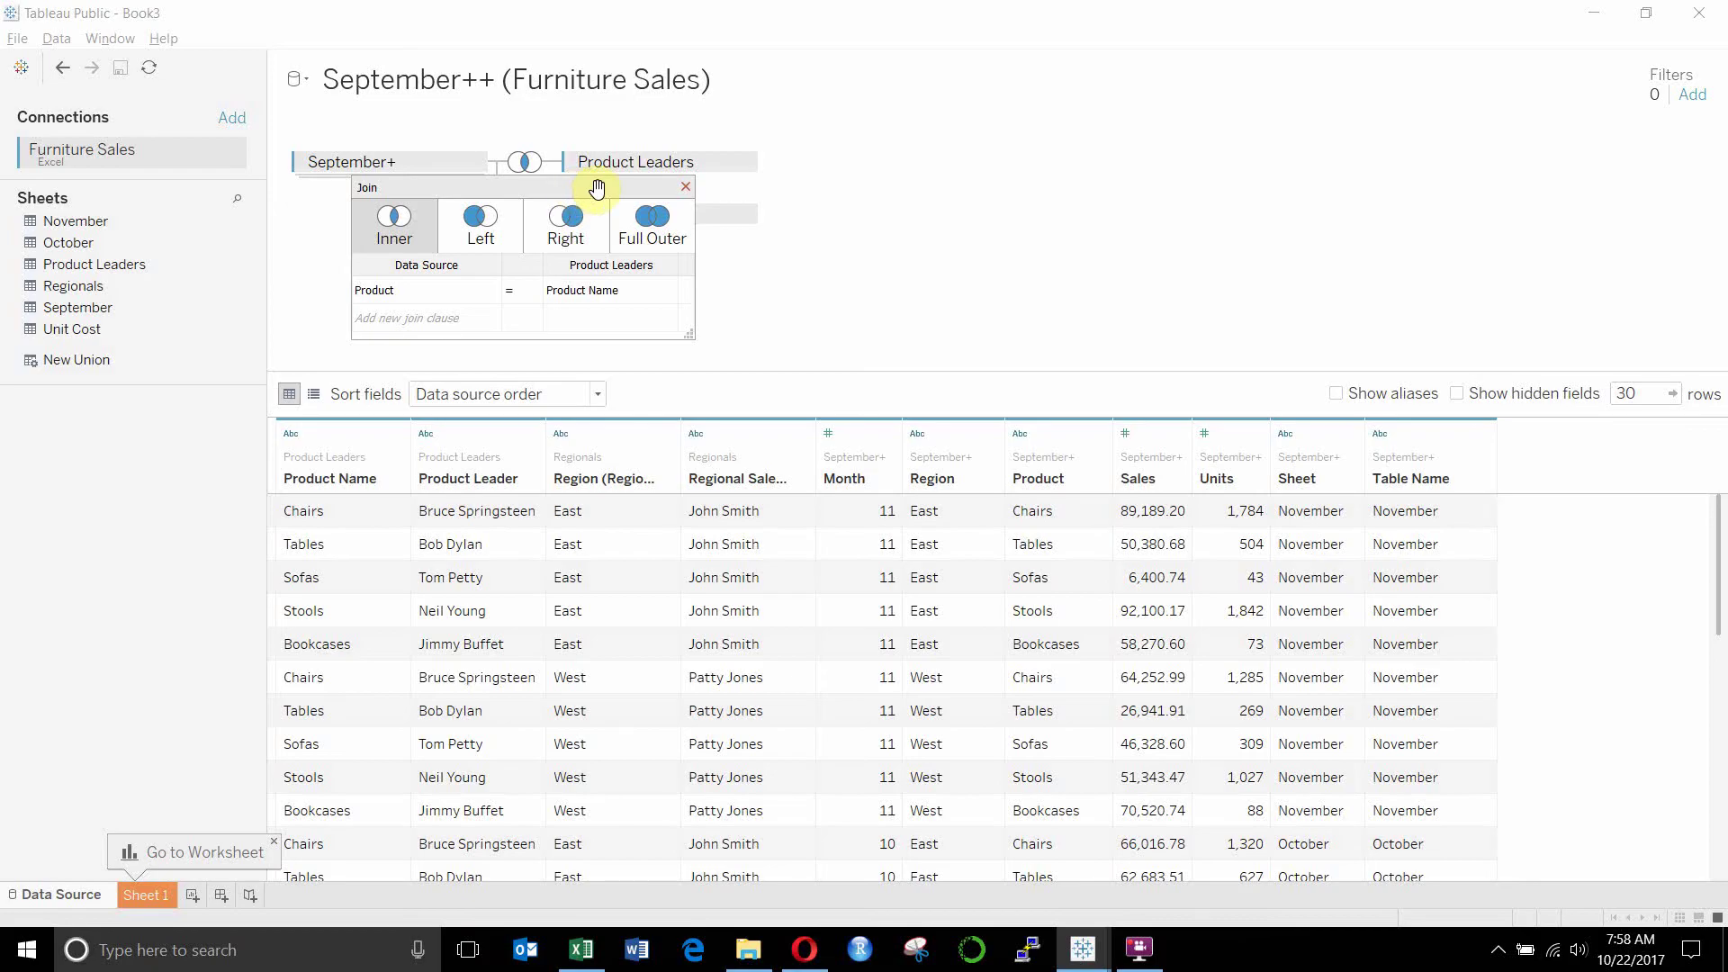
pyautogui.click(682, 189)
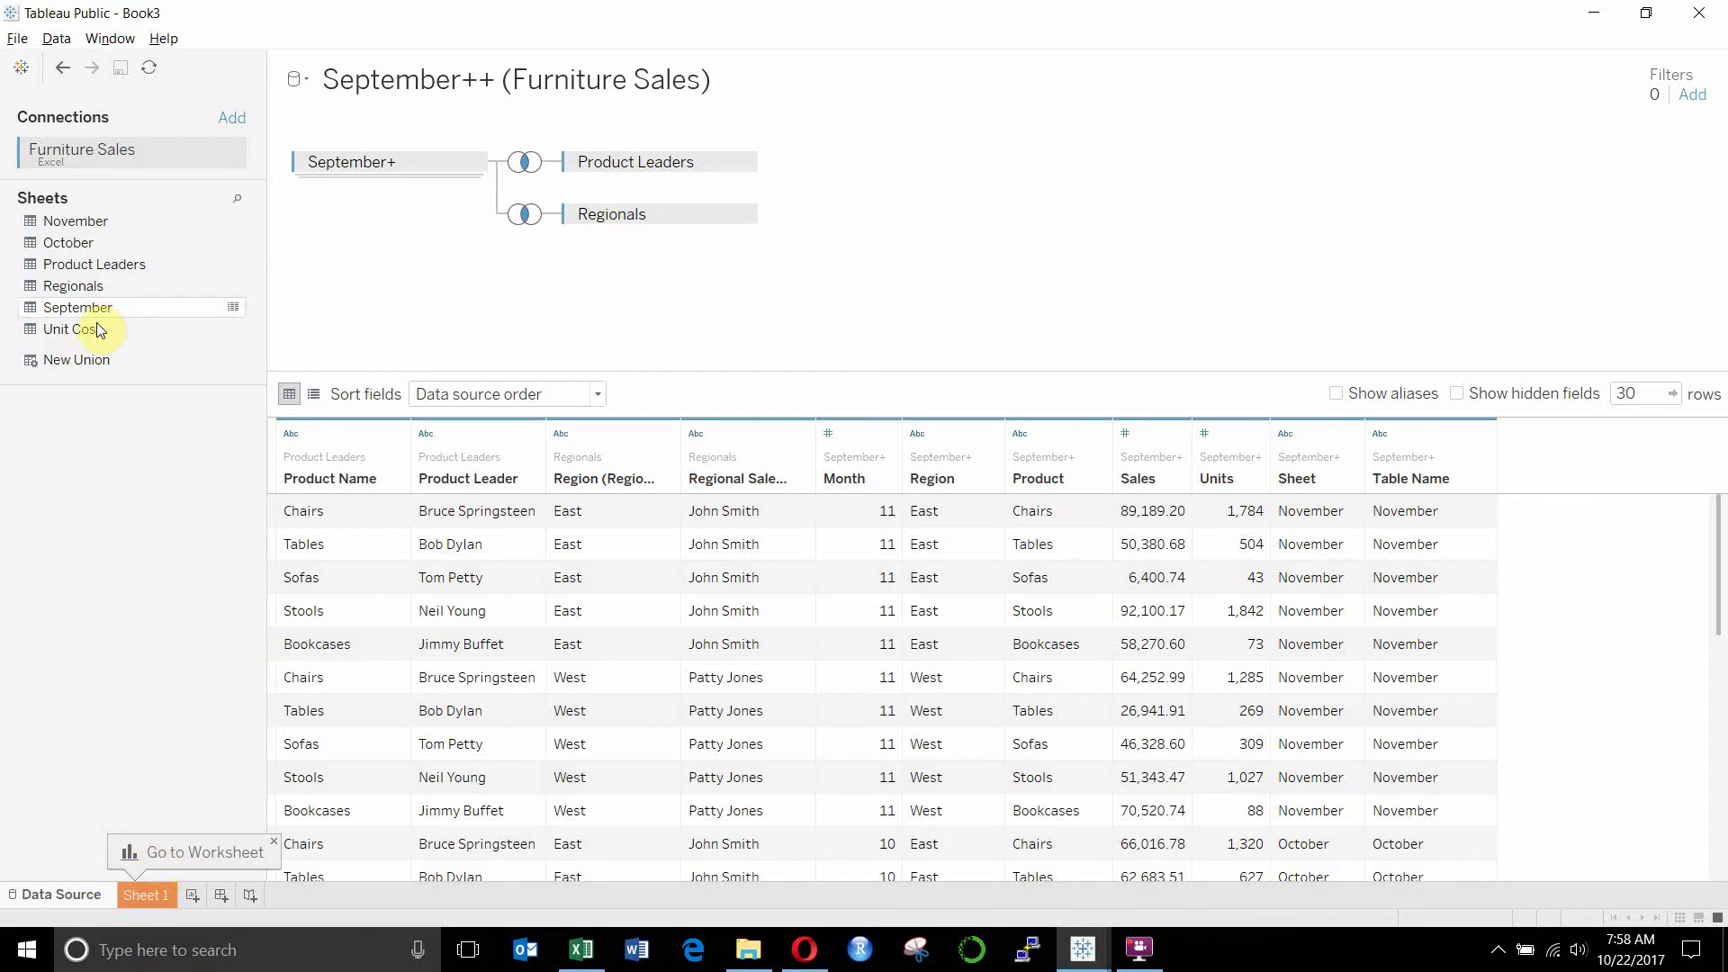
# Step: Inner-join Unit Cost to September+ on Product = Product Name, then move the Join dialog aside
pyautogui.moveTo(103, 330); pyautogui.dragTo(560, 290)
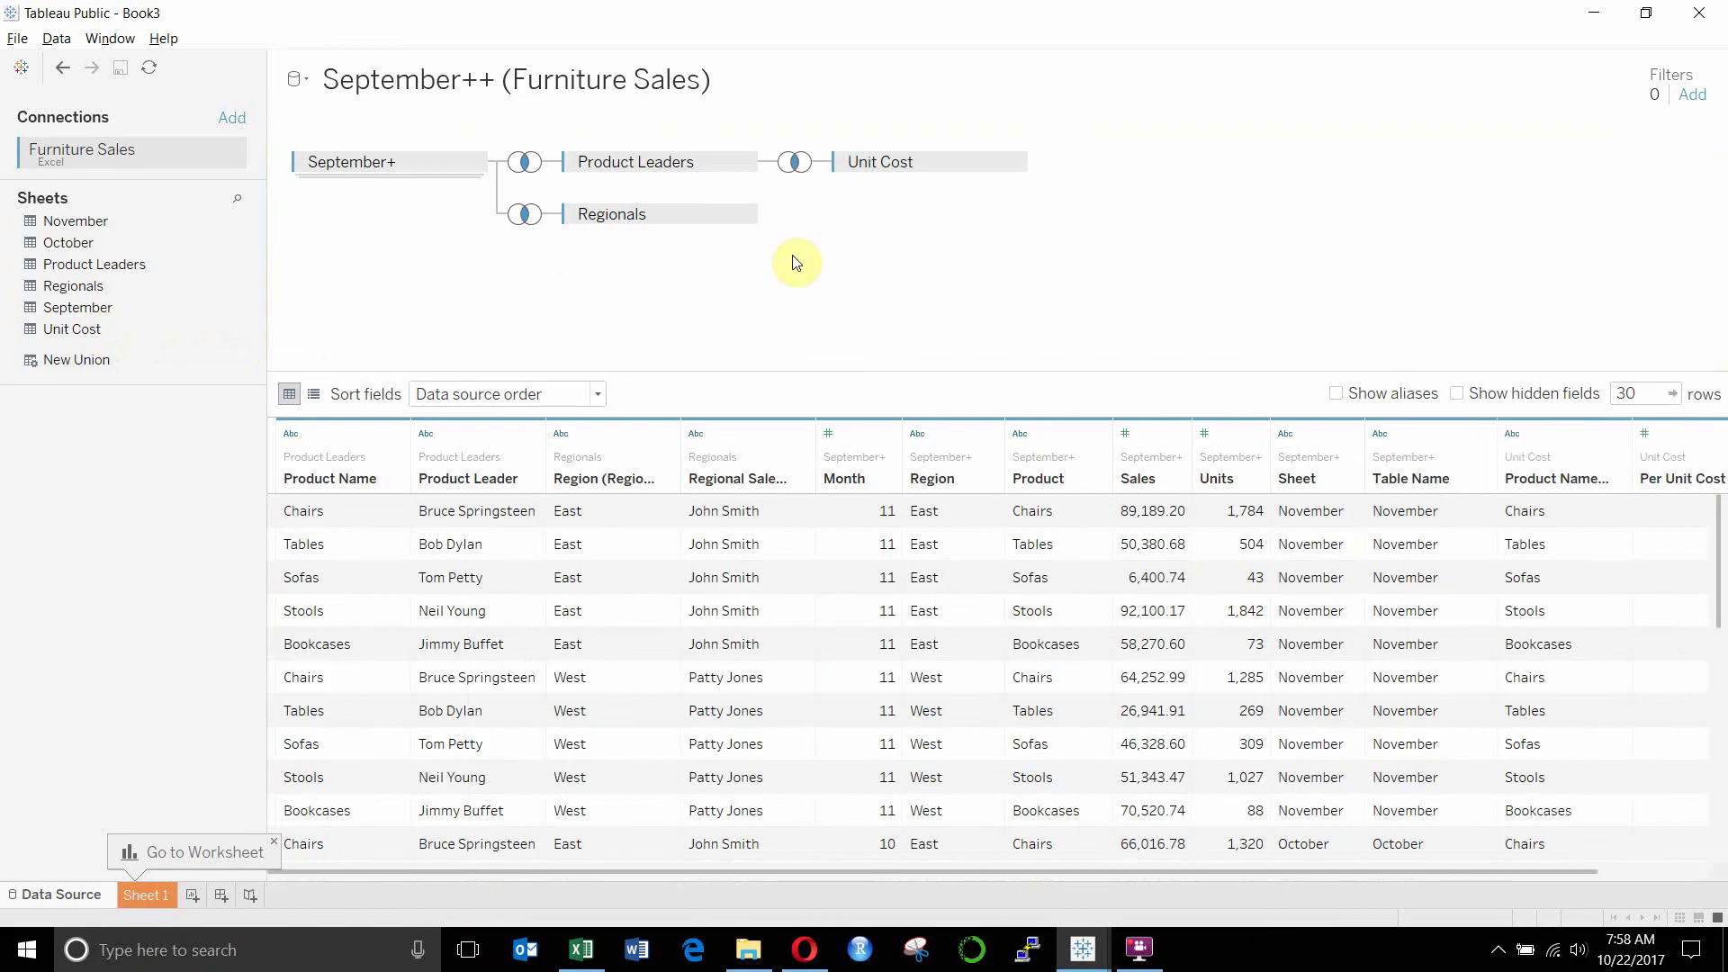
pyautogui.click(797, 166)
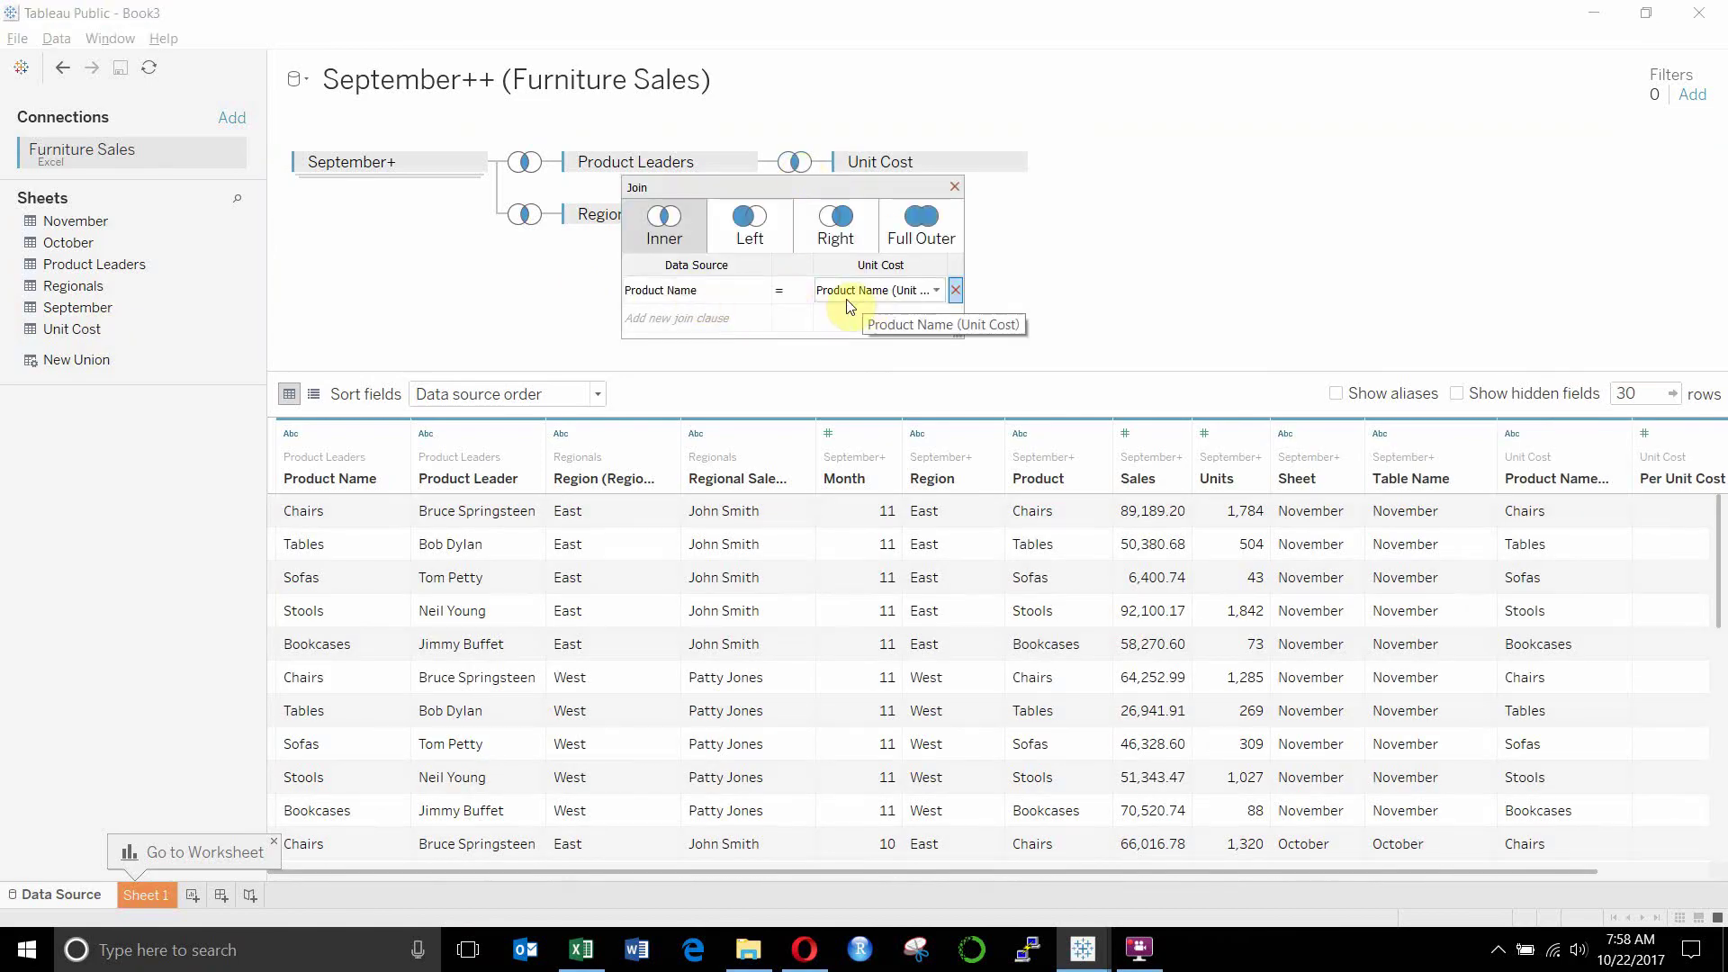
pyautogui.click(716, 290)
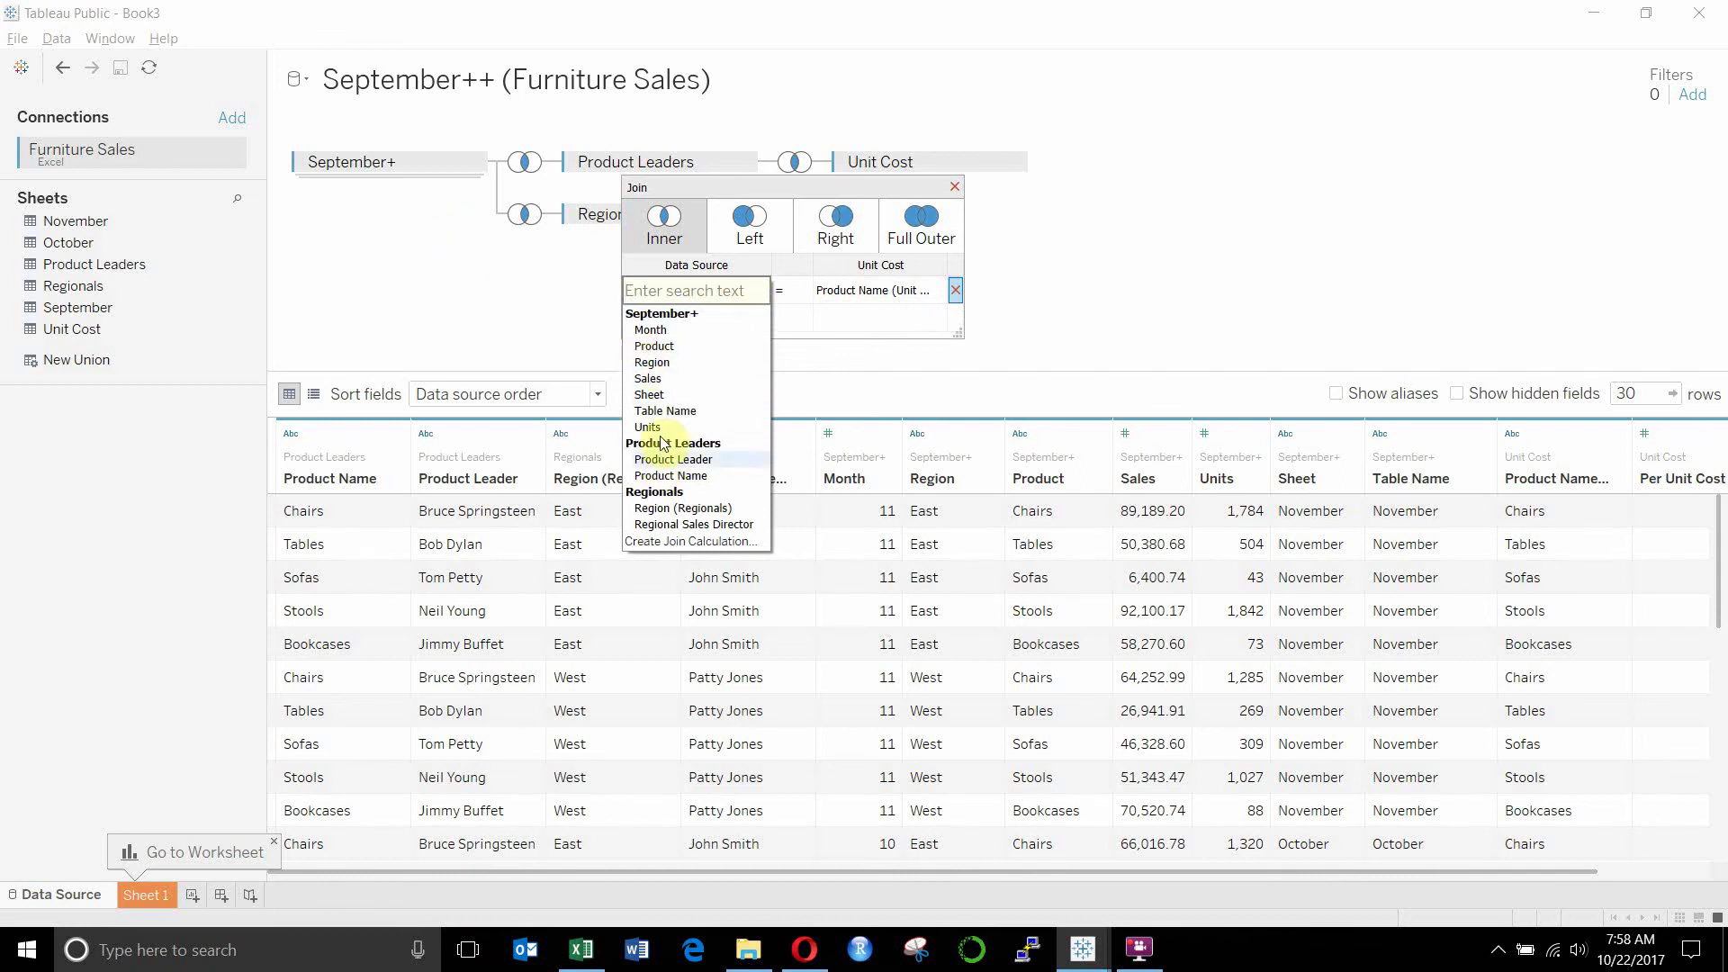
pyautogui.click(666, 346)
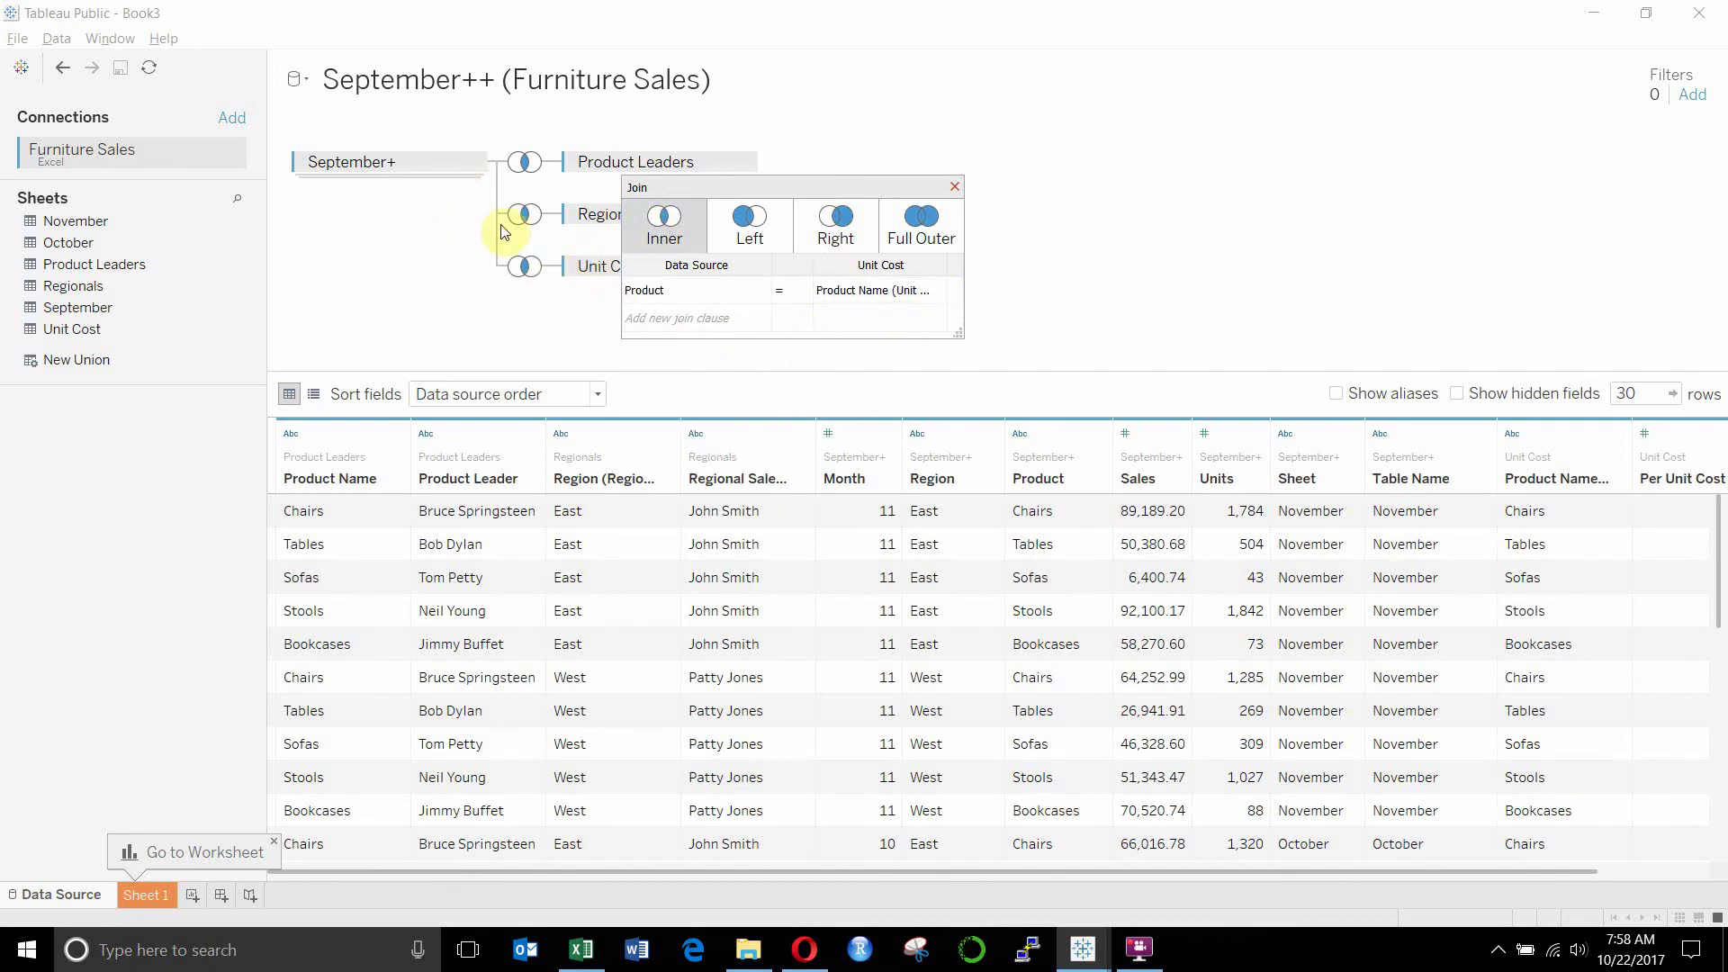
pyautogui.moveTo(783, 185); pyautogui.dragTo(967, 169)
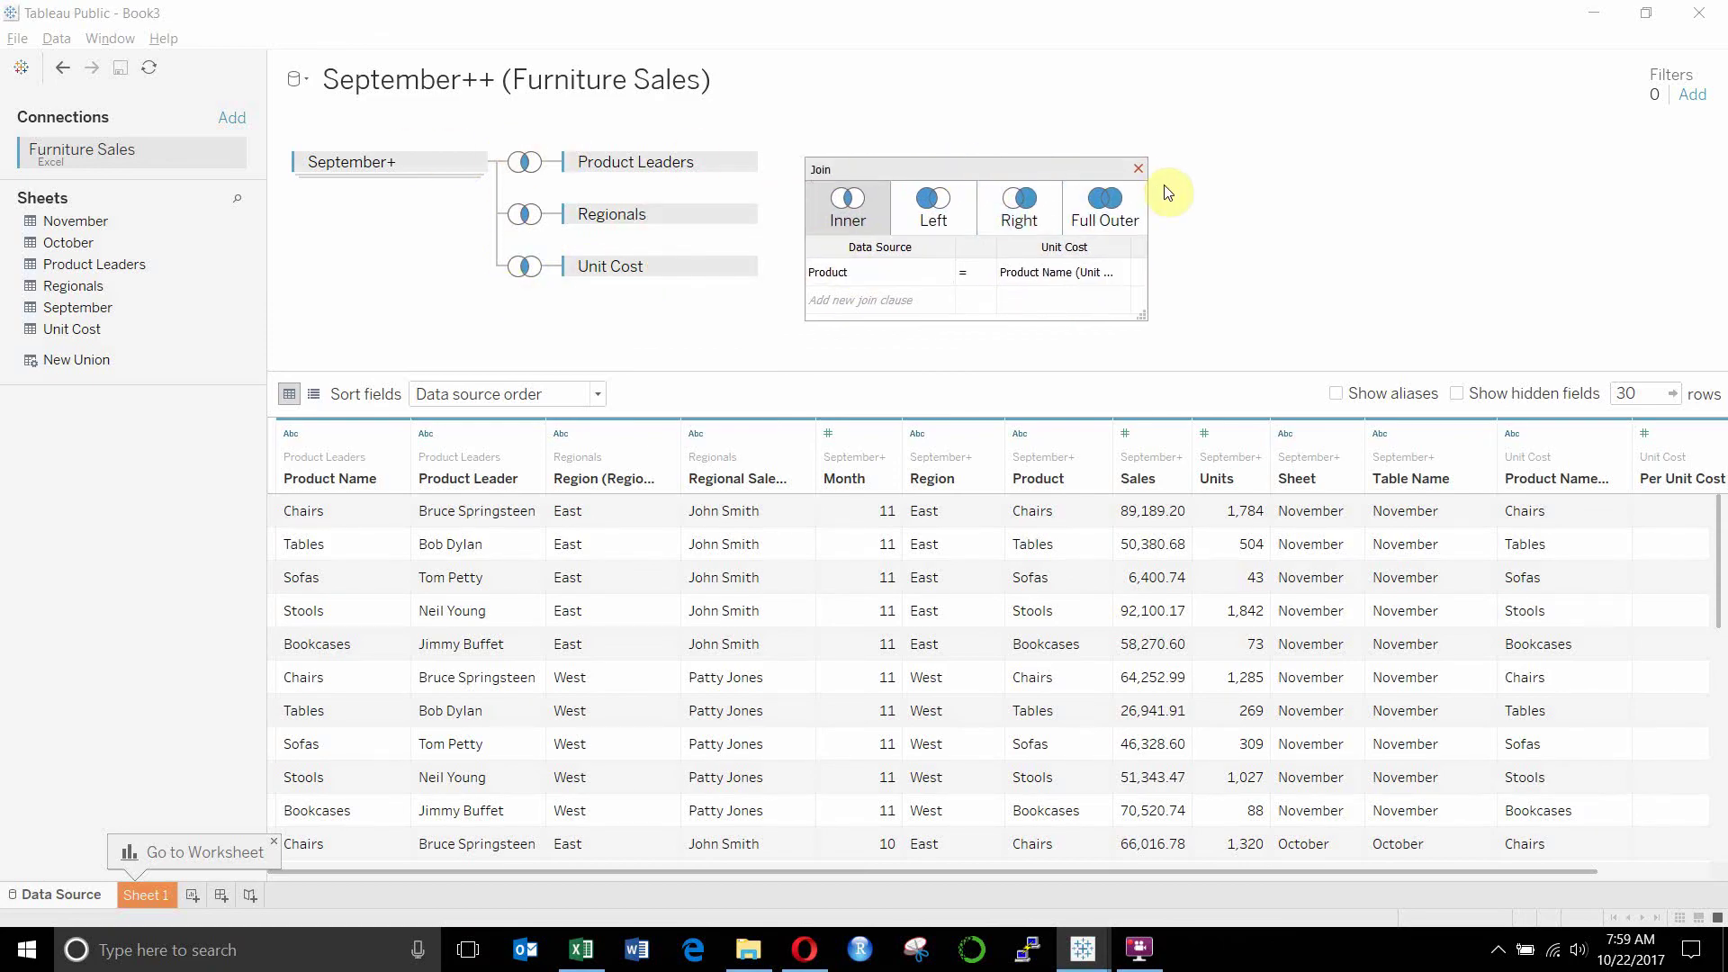
pyautogui.moveTo(1023, 276)
# Step: Switch the data preview to the metadata field list and keep Product Name as String
pyautogui.click(1138, 169)
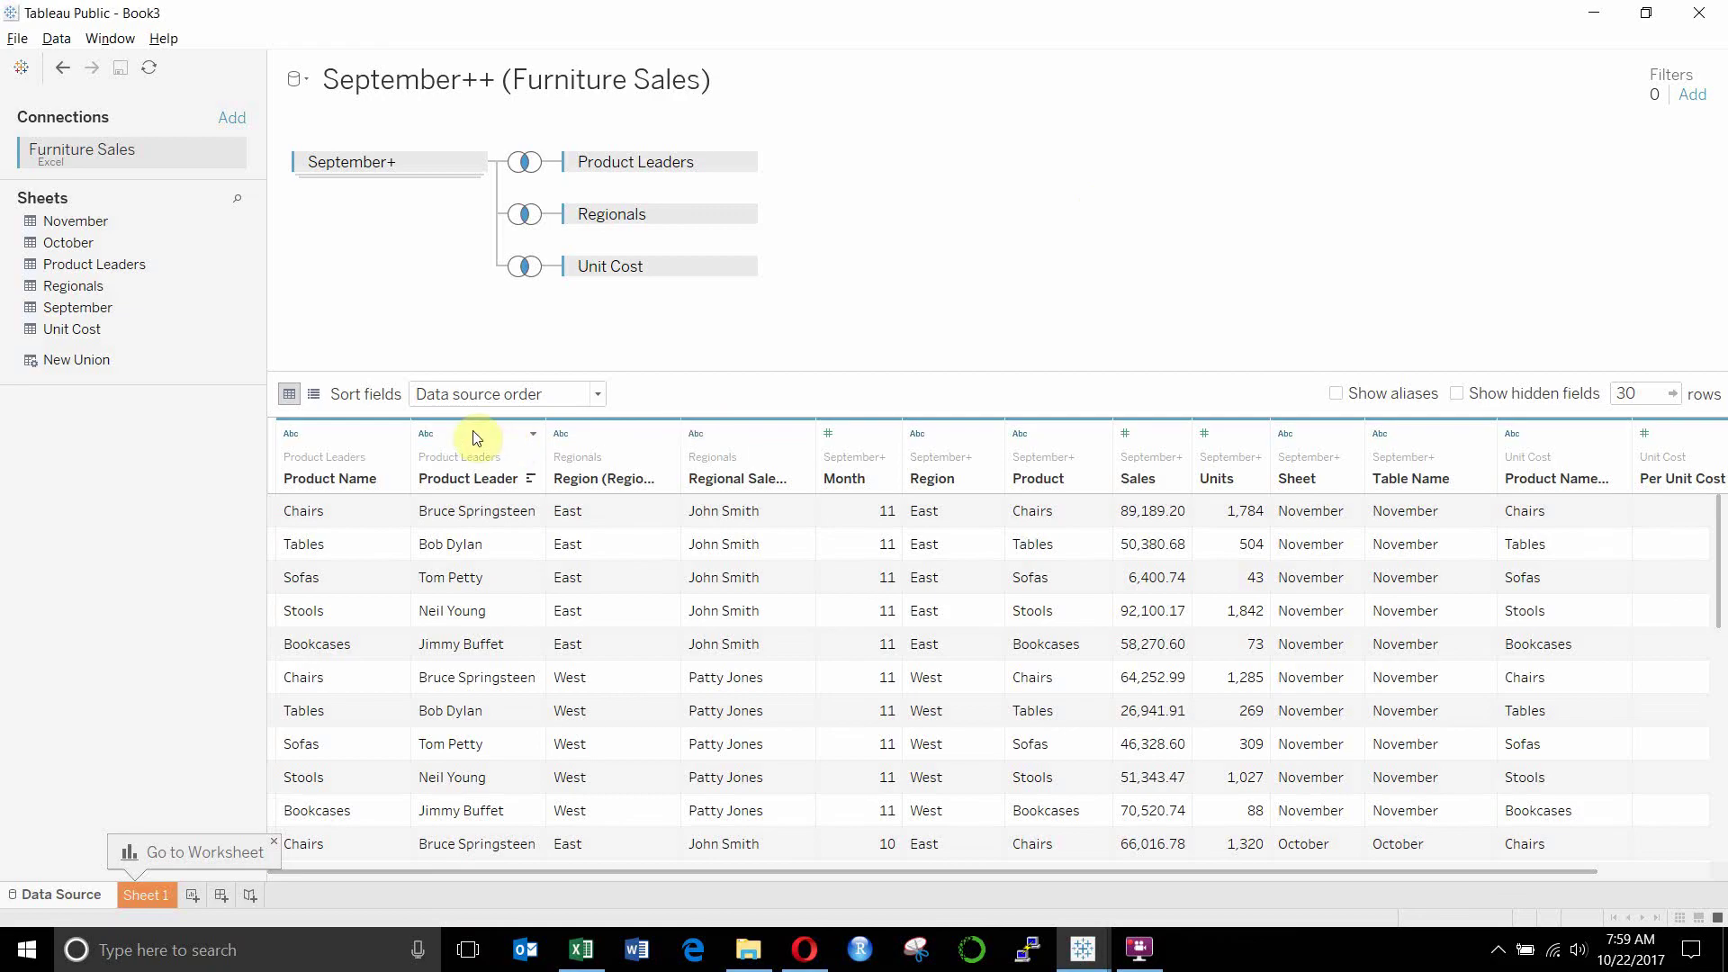
pyautogui.click(534, 438)
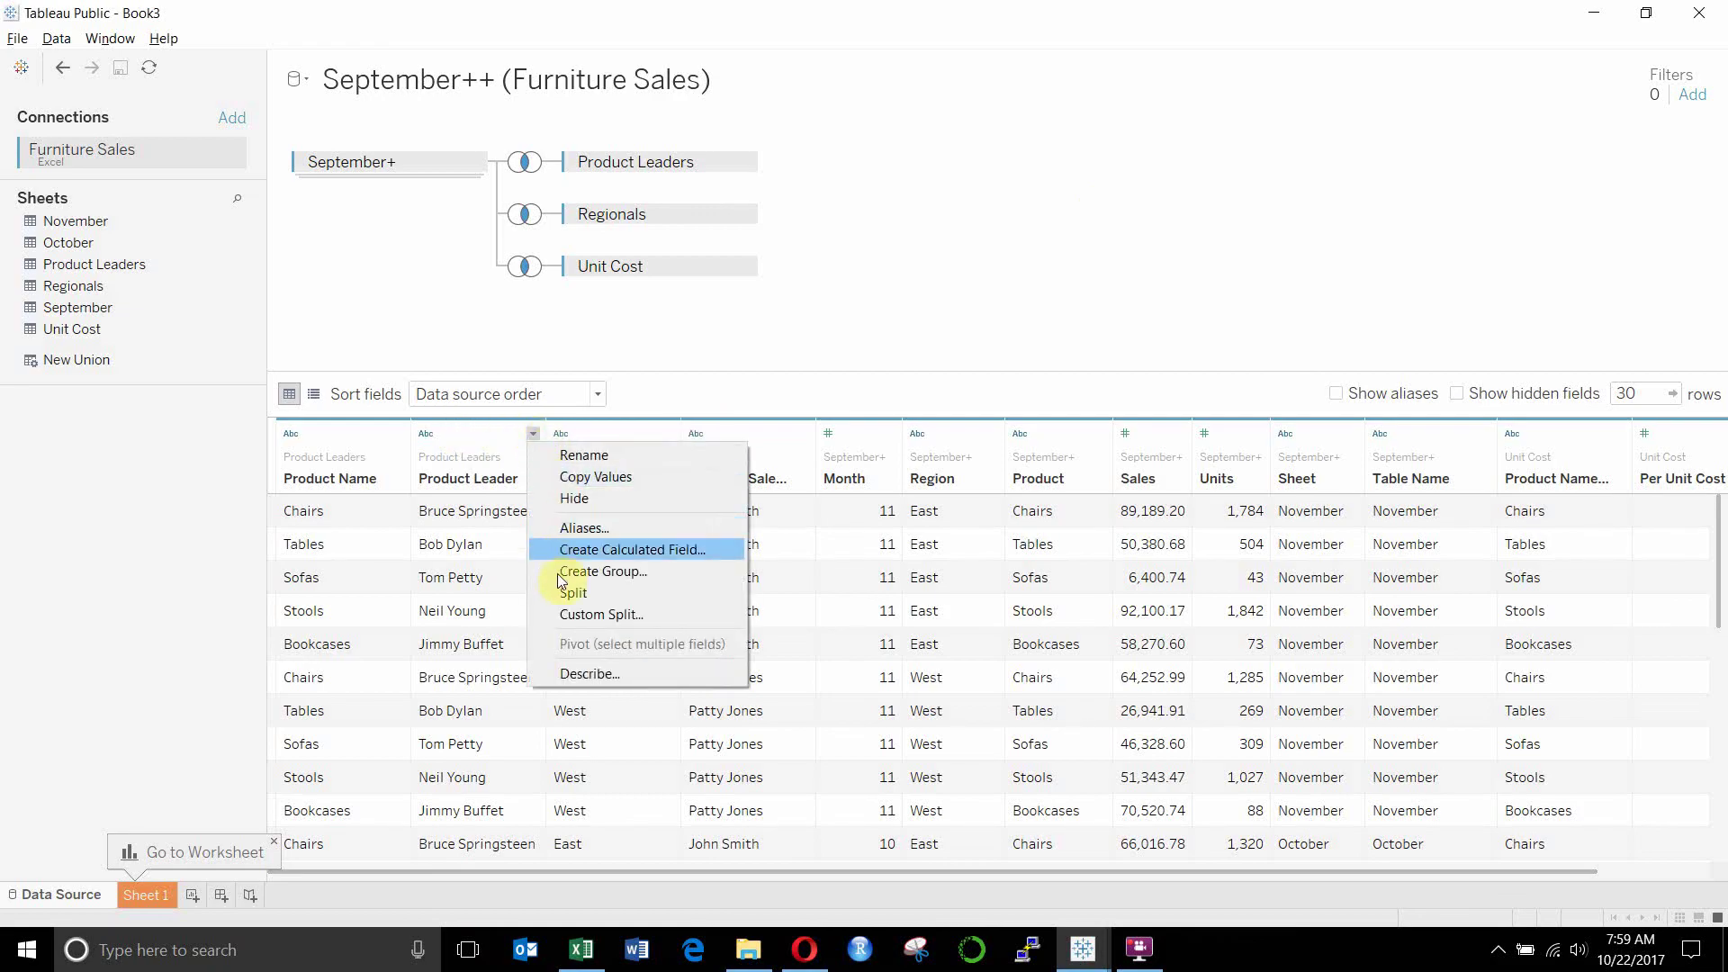
pyautogui.click(438, 432)
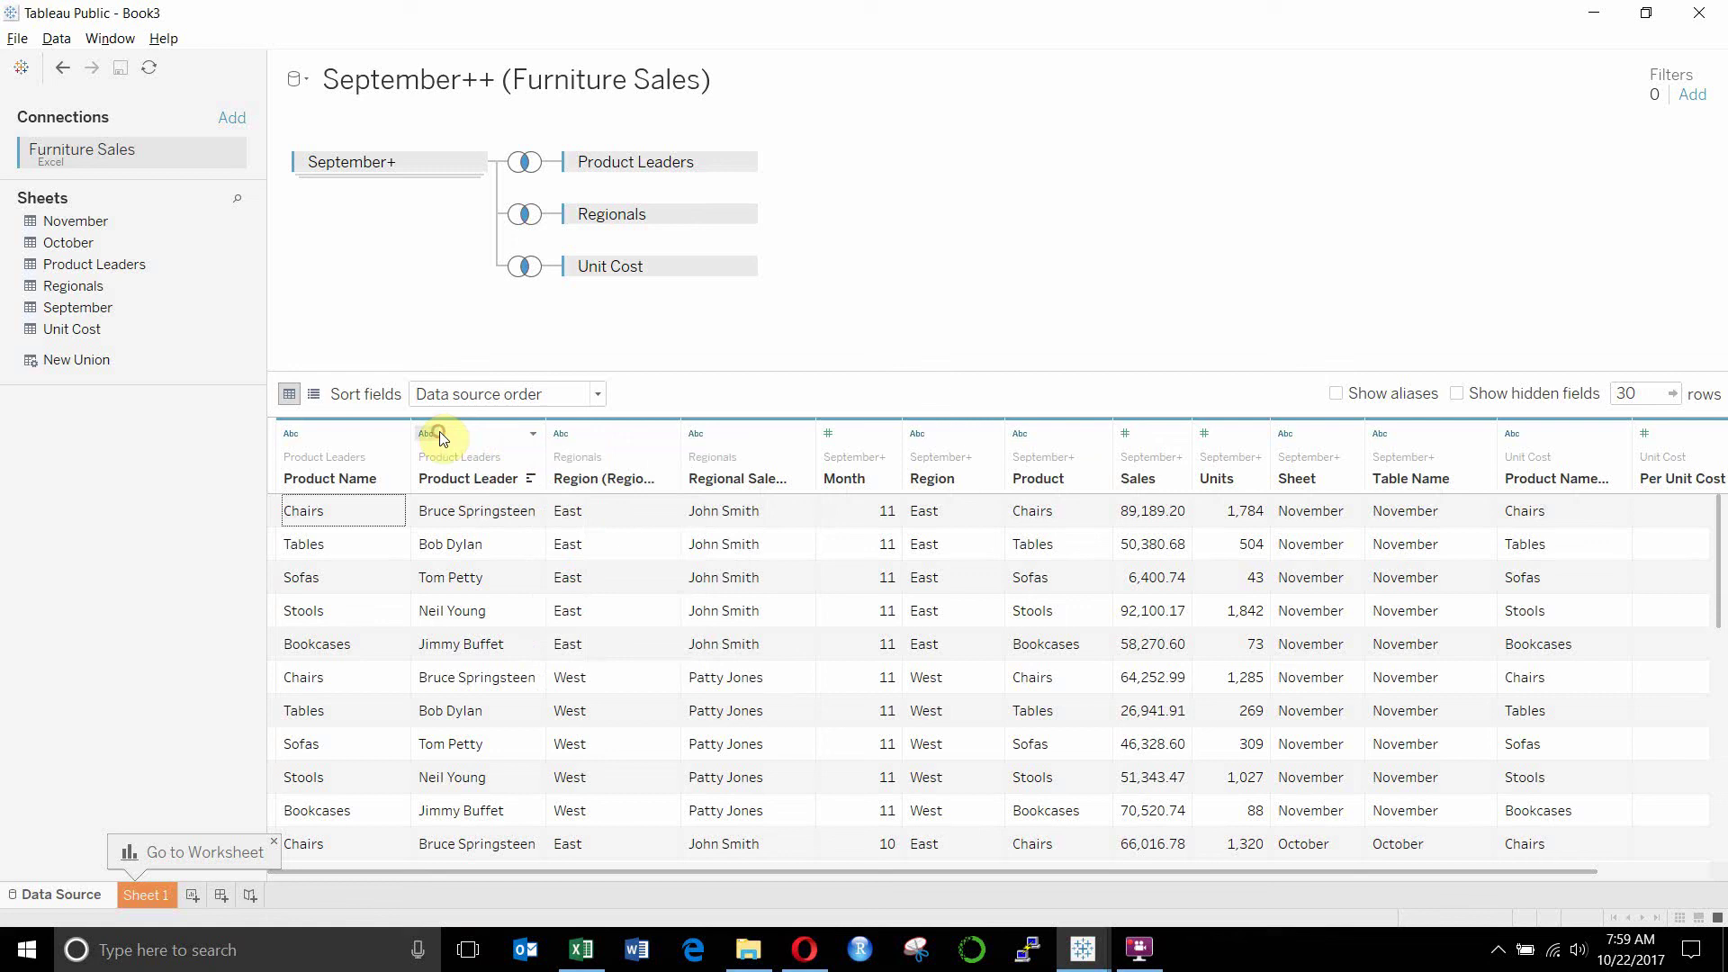
pyautogui.click(315, 396)
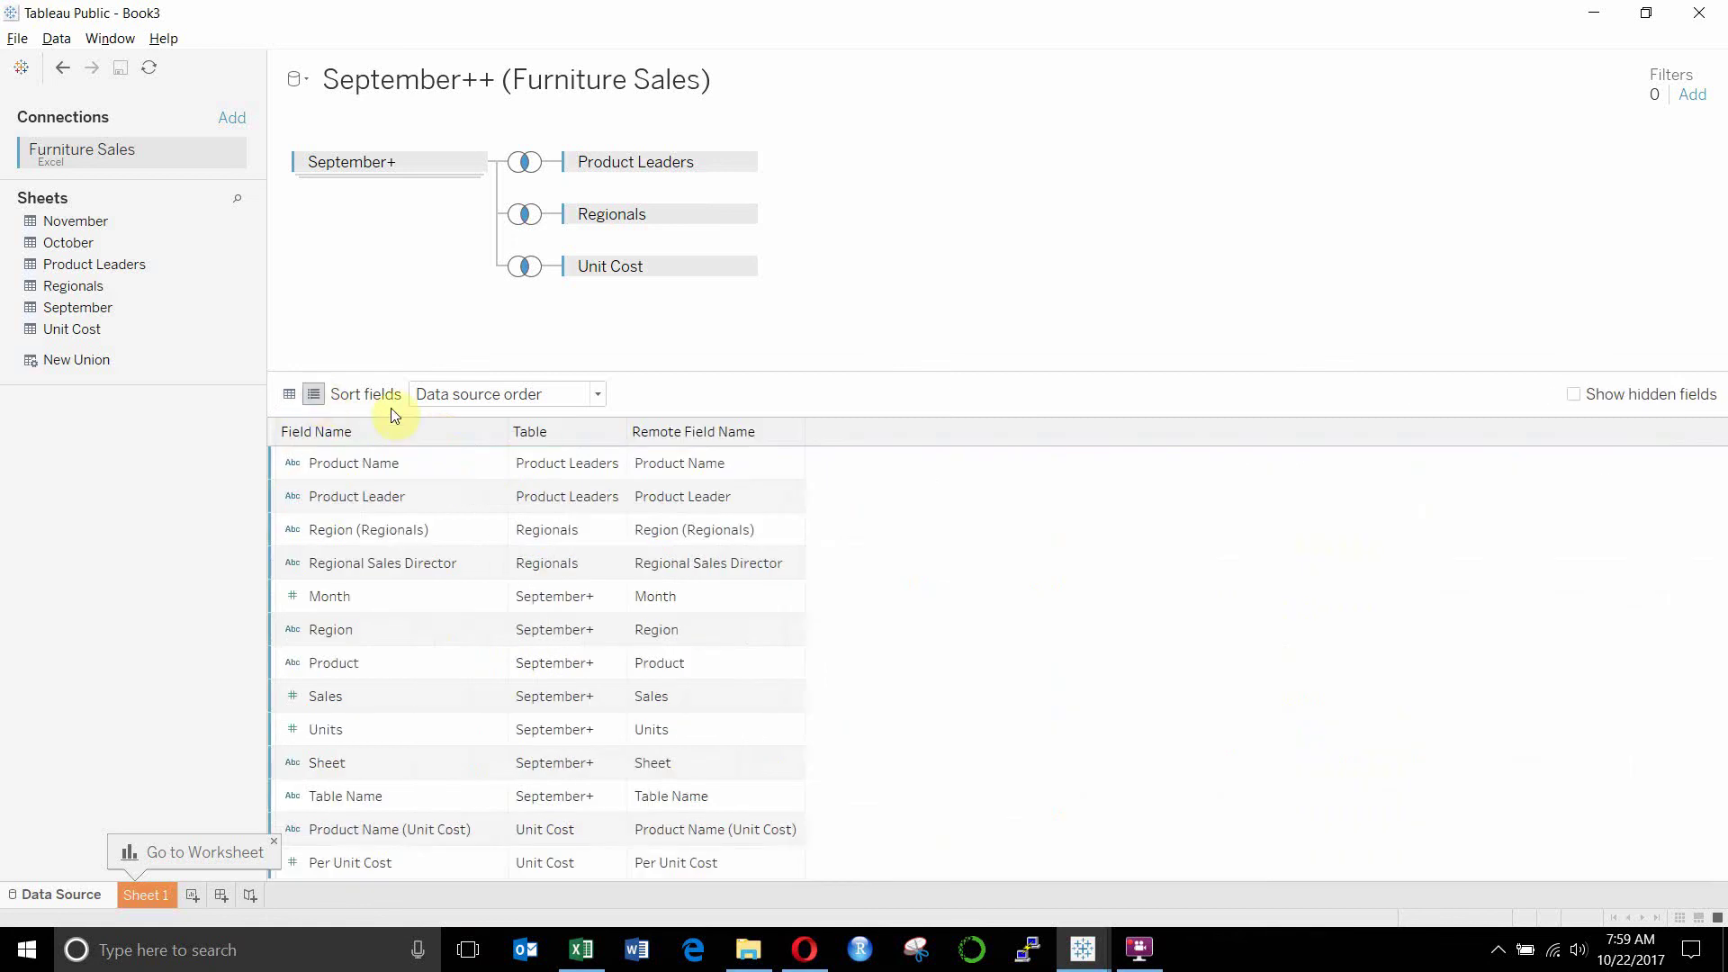
pyautogui.click(296, 395)
pyautogui.click(314, 396)
pyautogui.click(292, 462)
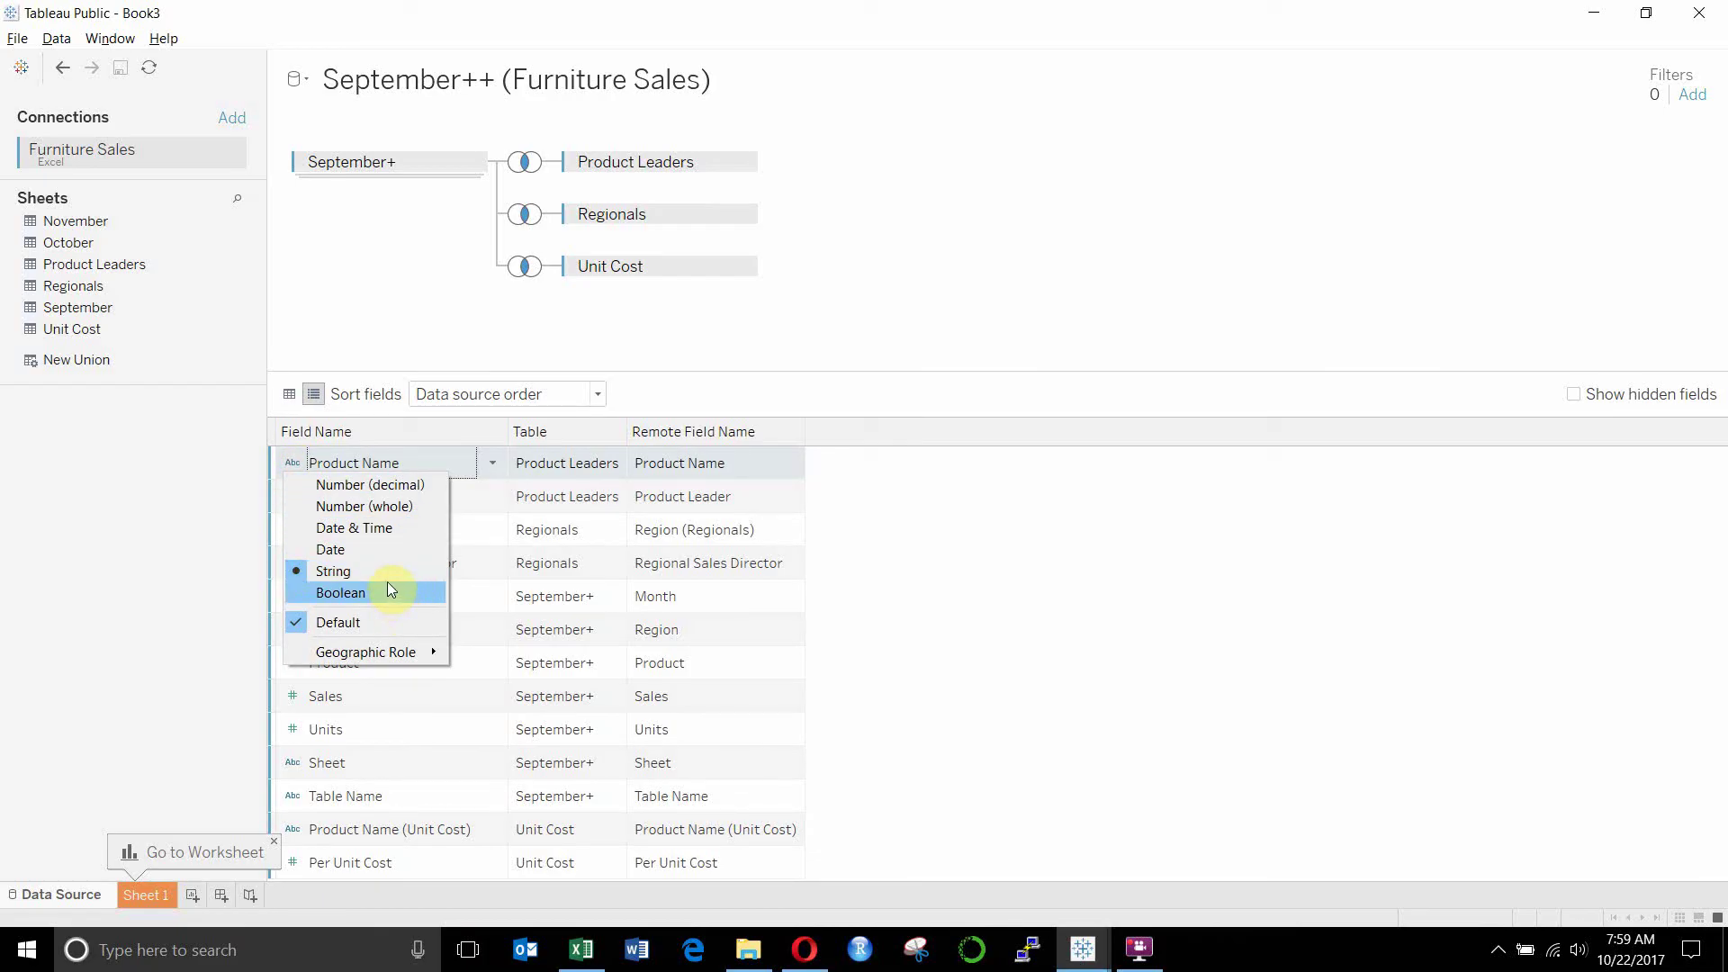
pyautogui.click(765, 395)
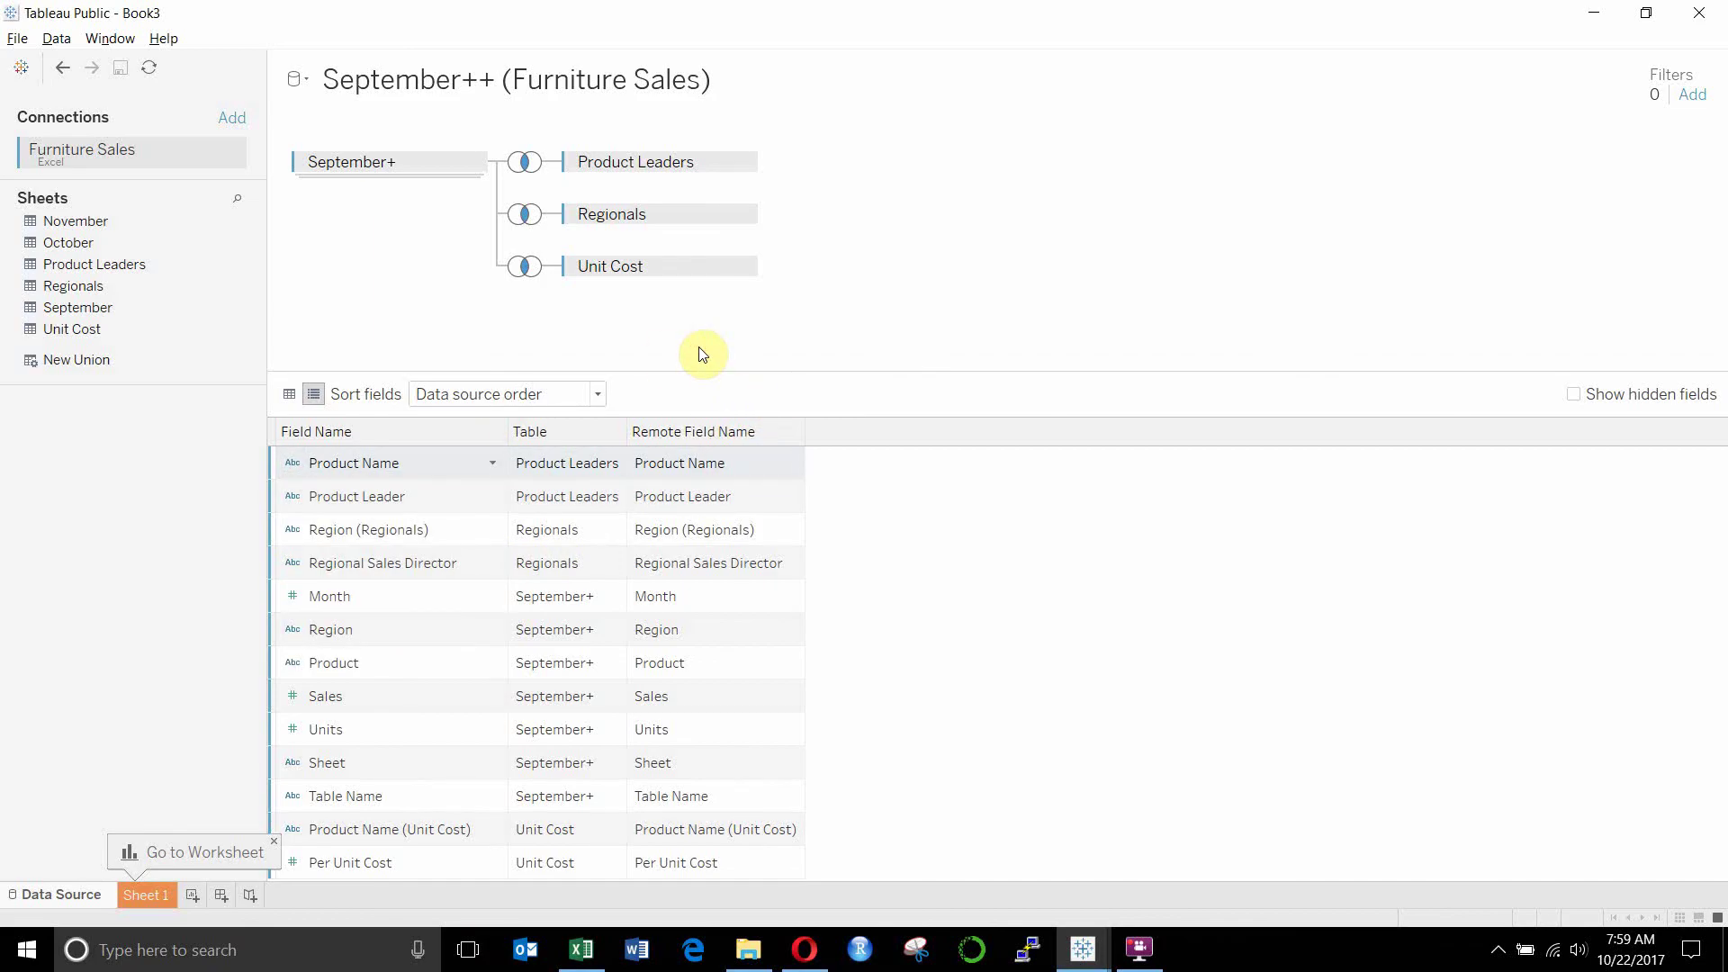
# Step: Open Sheet 1 and review fields grouped under Product Leaders, Regionals, September+ and Unit Cost
pyautogui.click(134, 894)
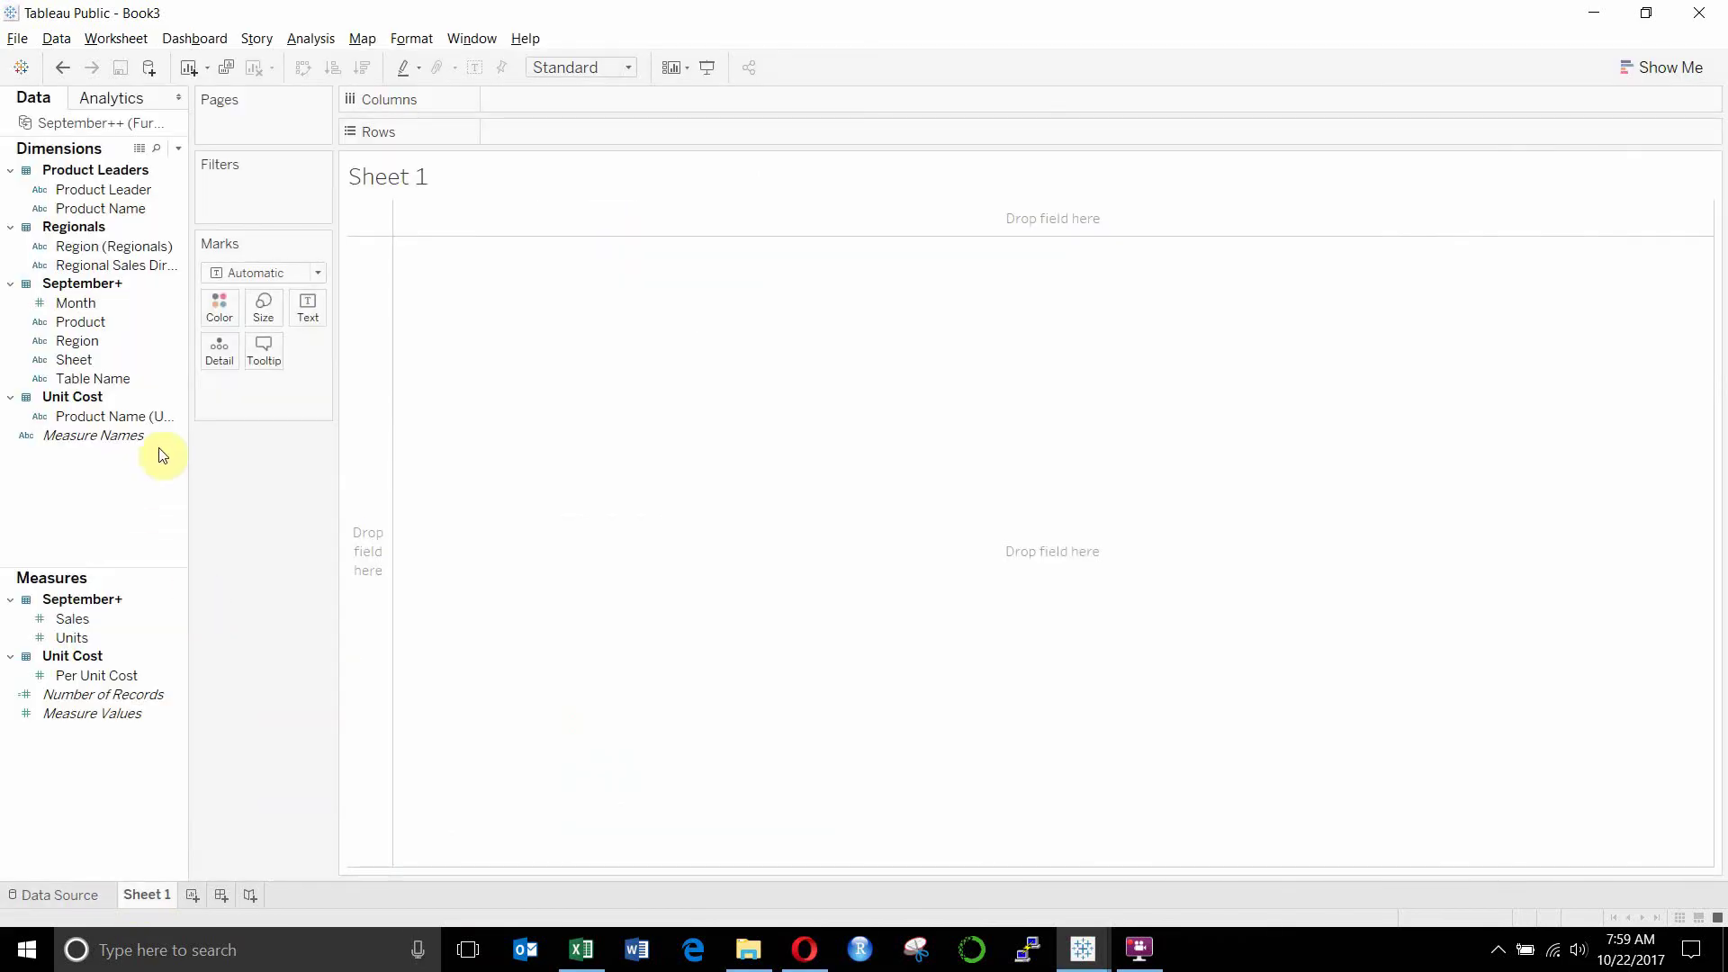
pyautogui.click(108, 265)
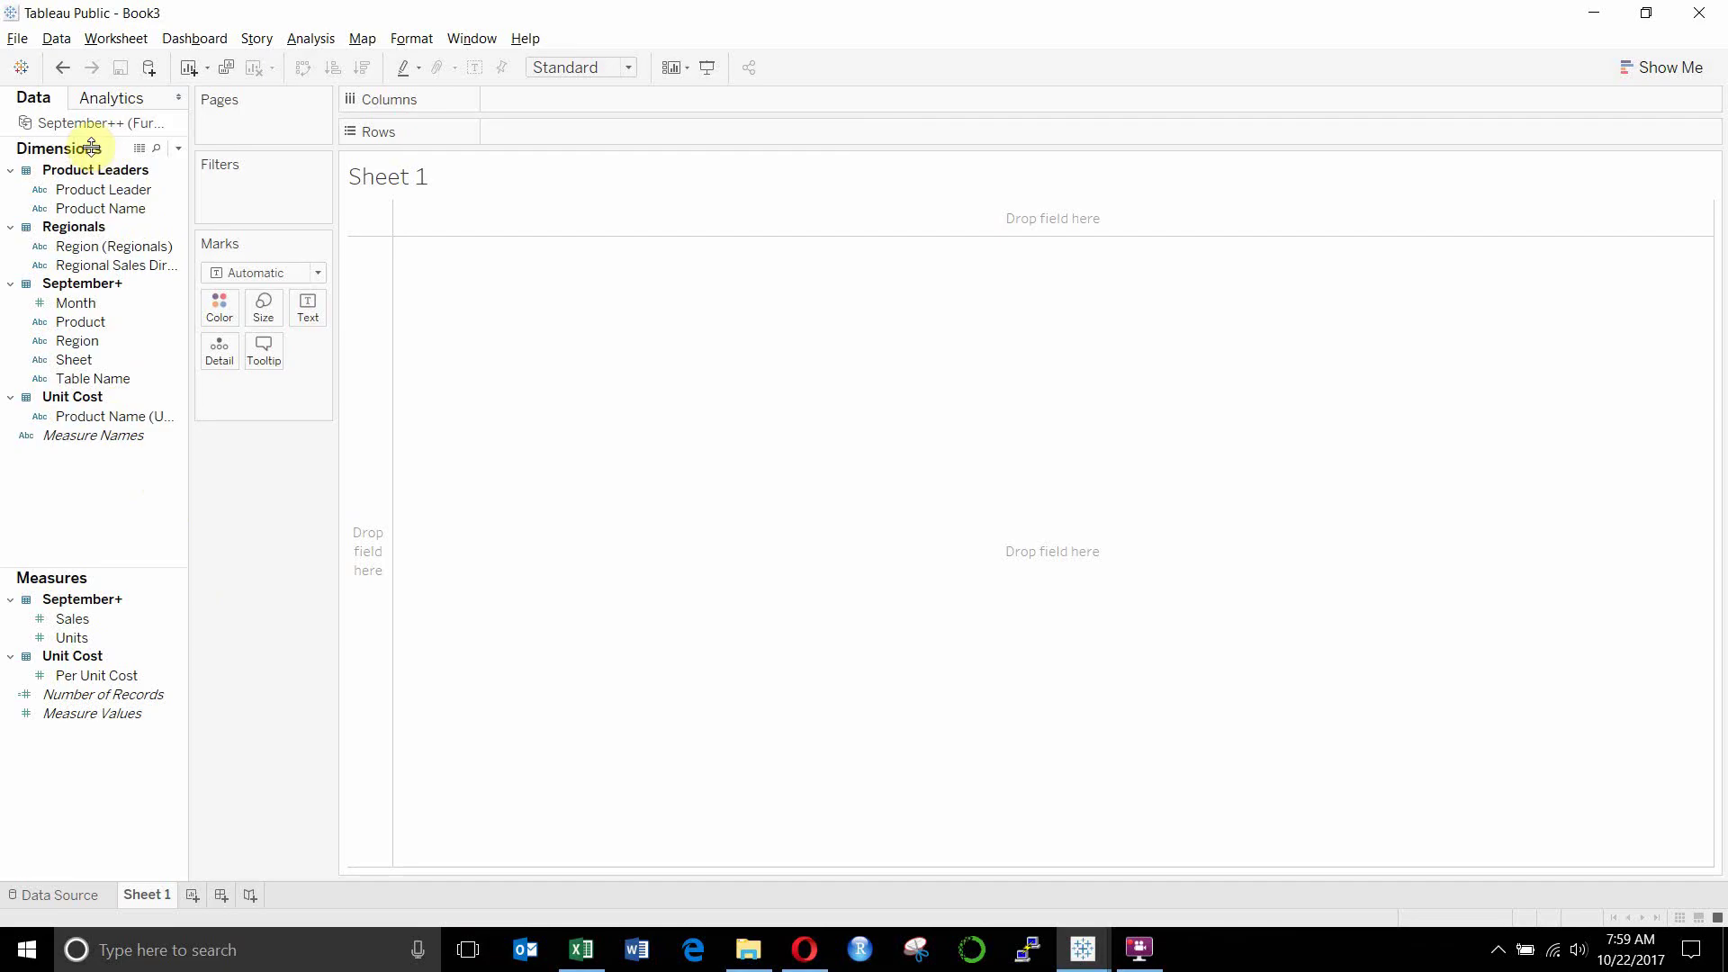